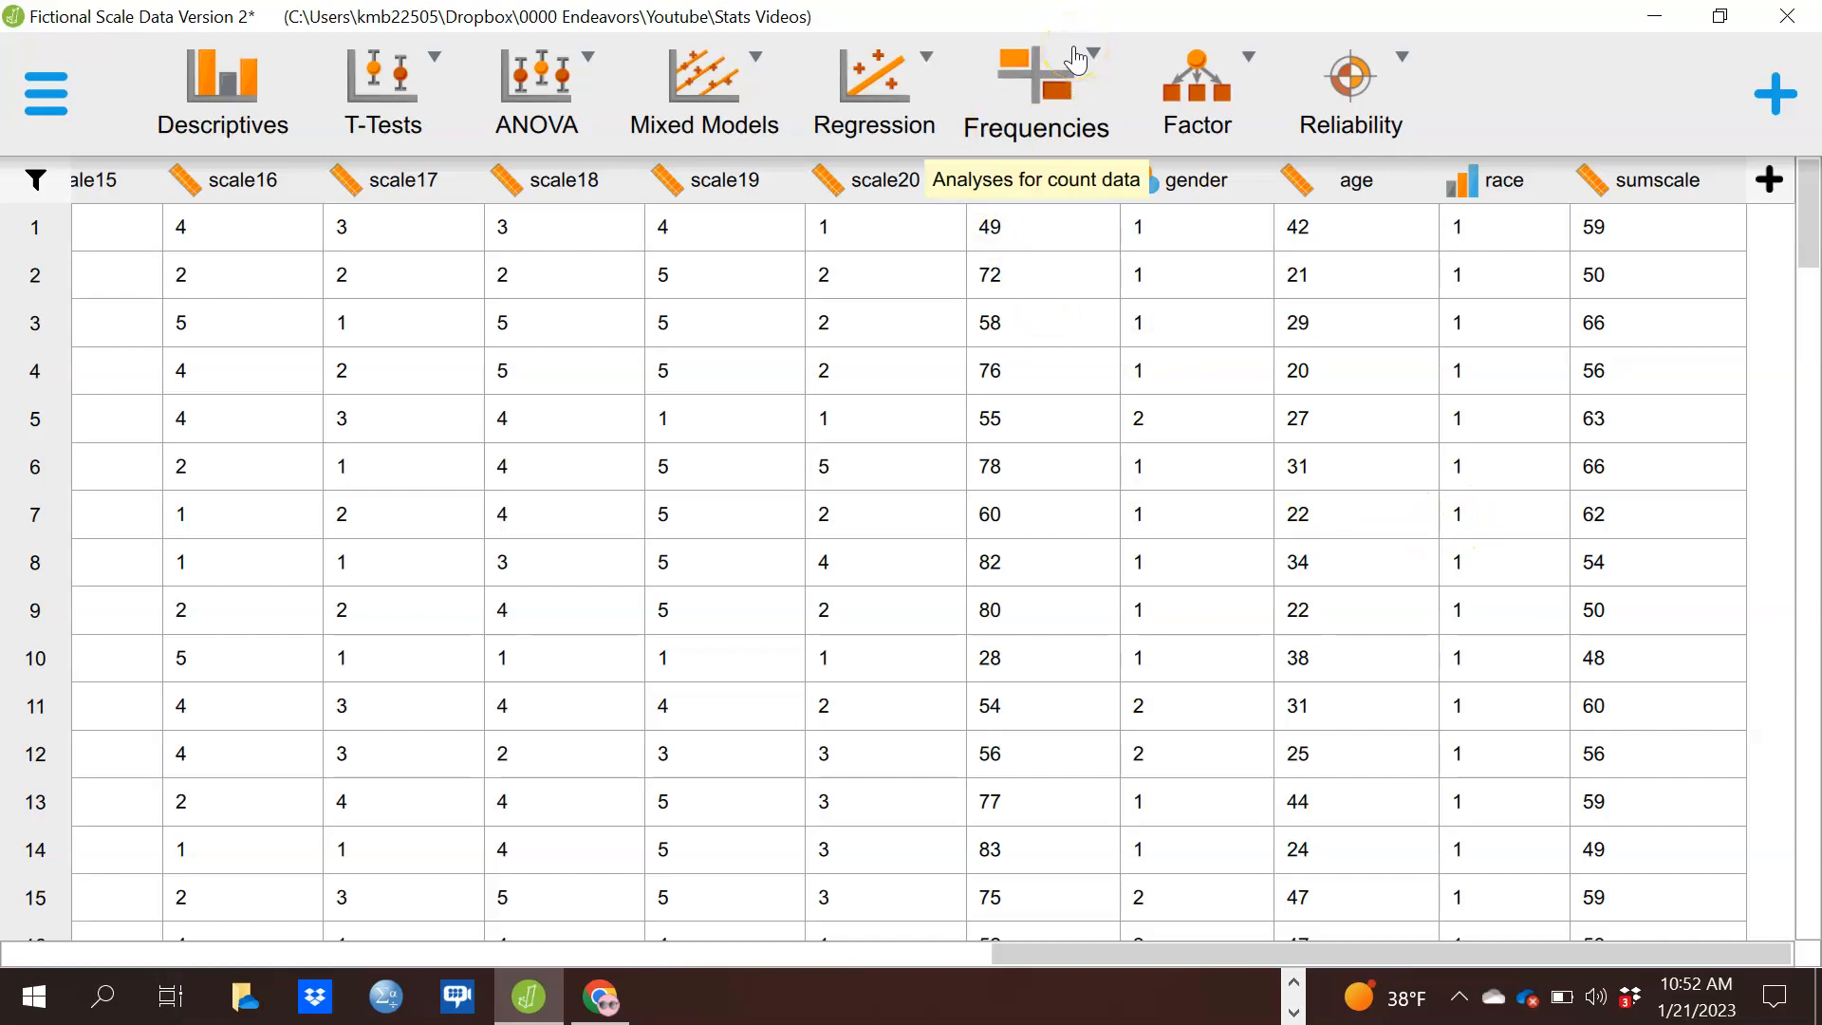
Start a Classical Contingency Tables analysis from the Frequencies menu.
click(1079, 61)
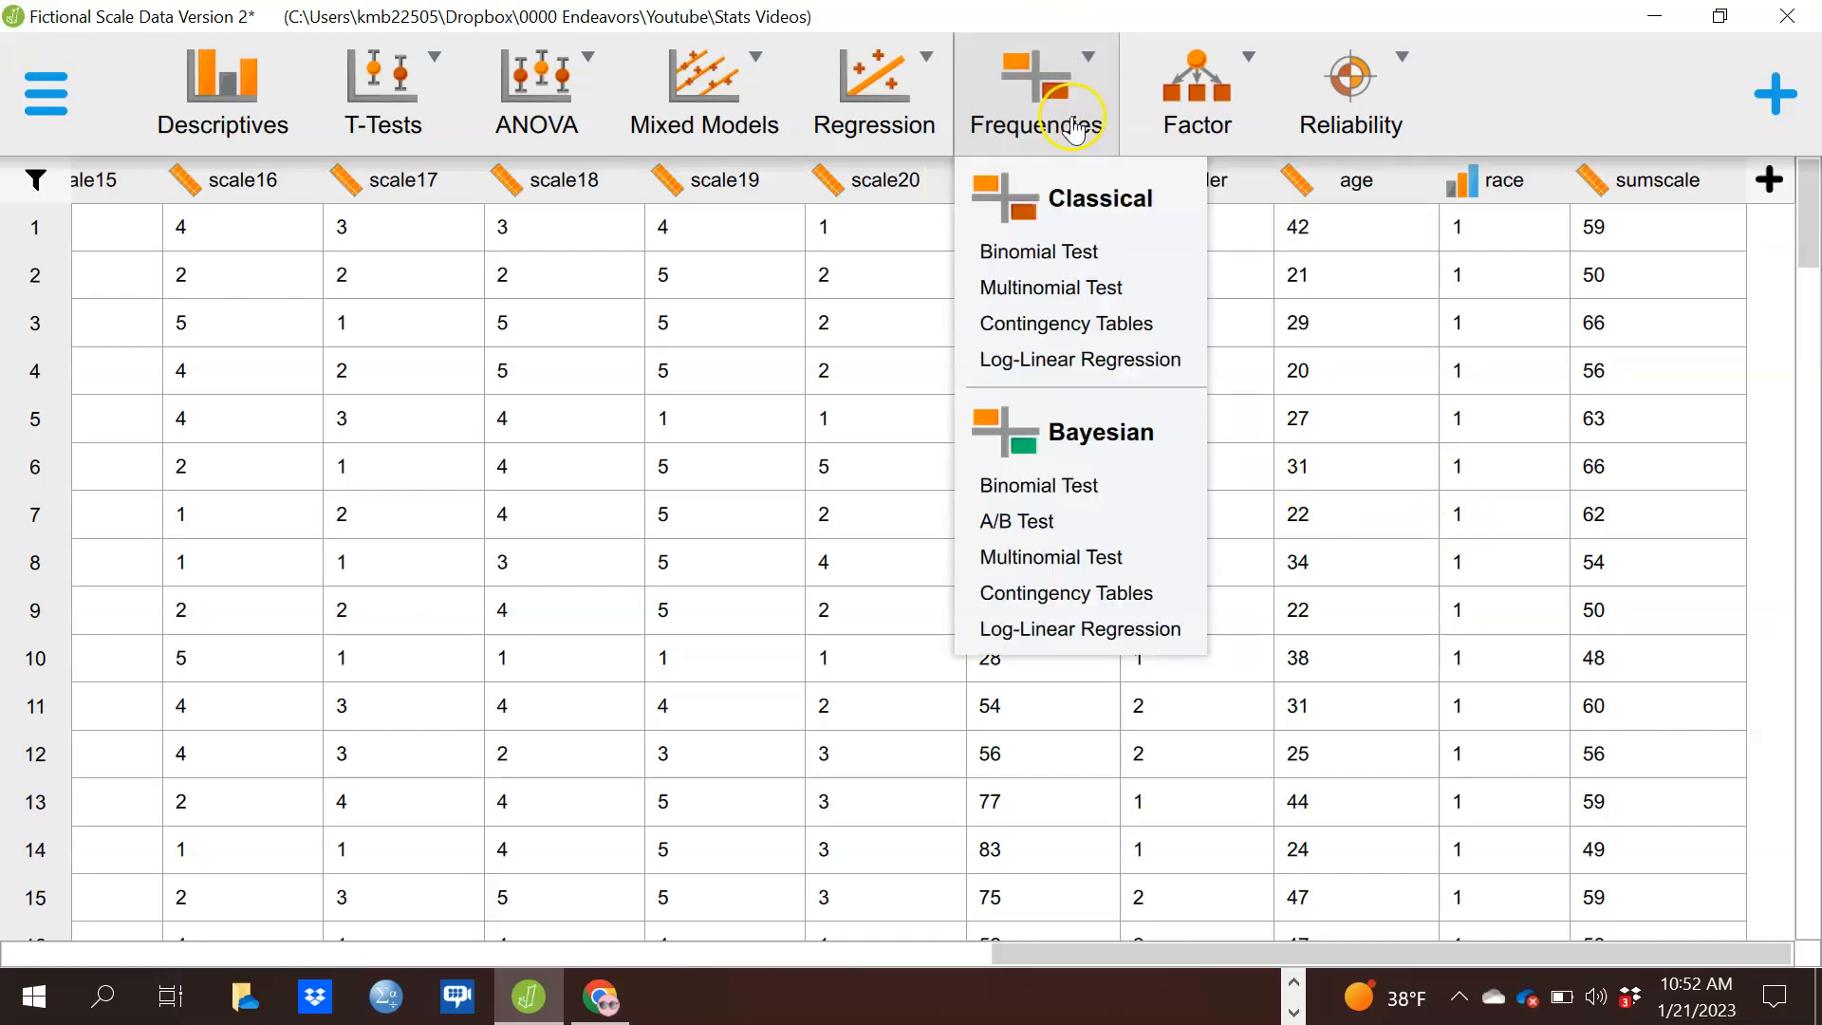
click(1072, 332)
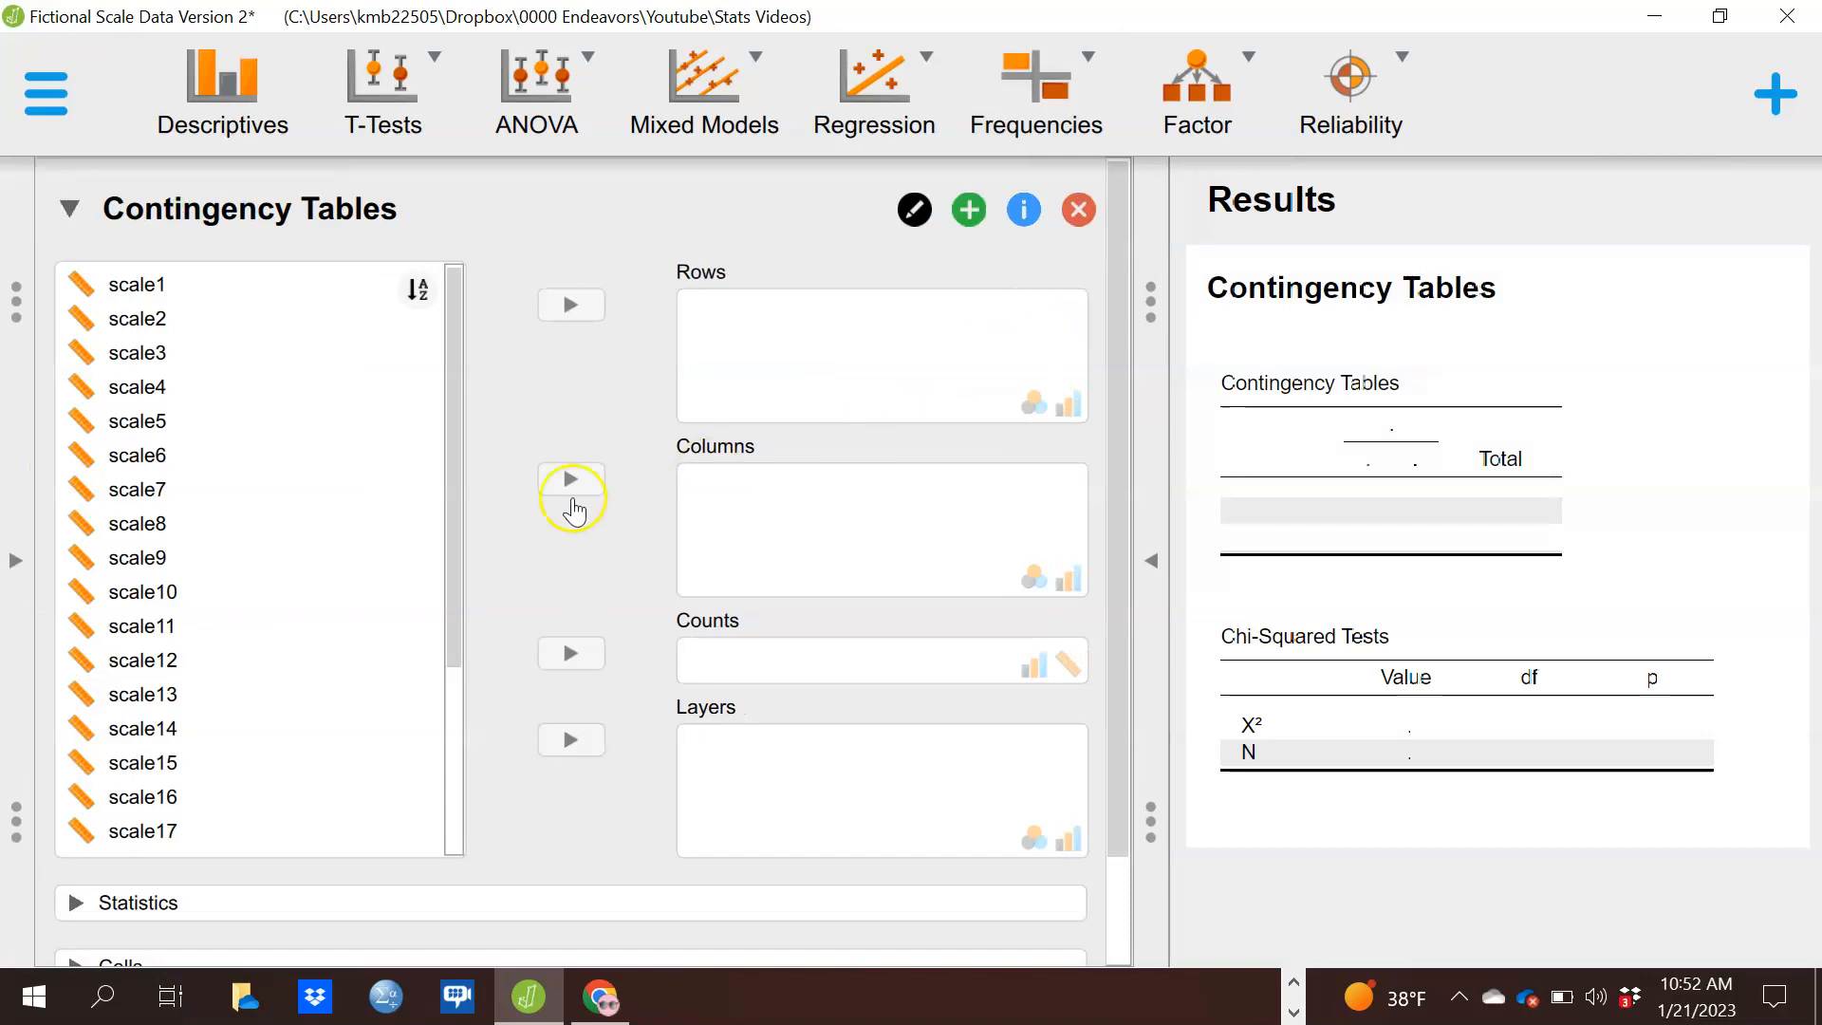
drag(456, 413, 453, 698)
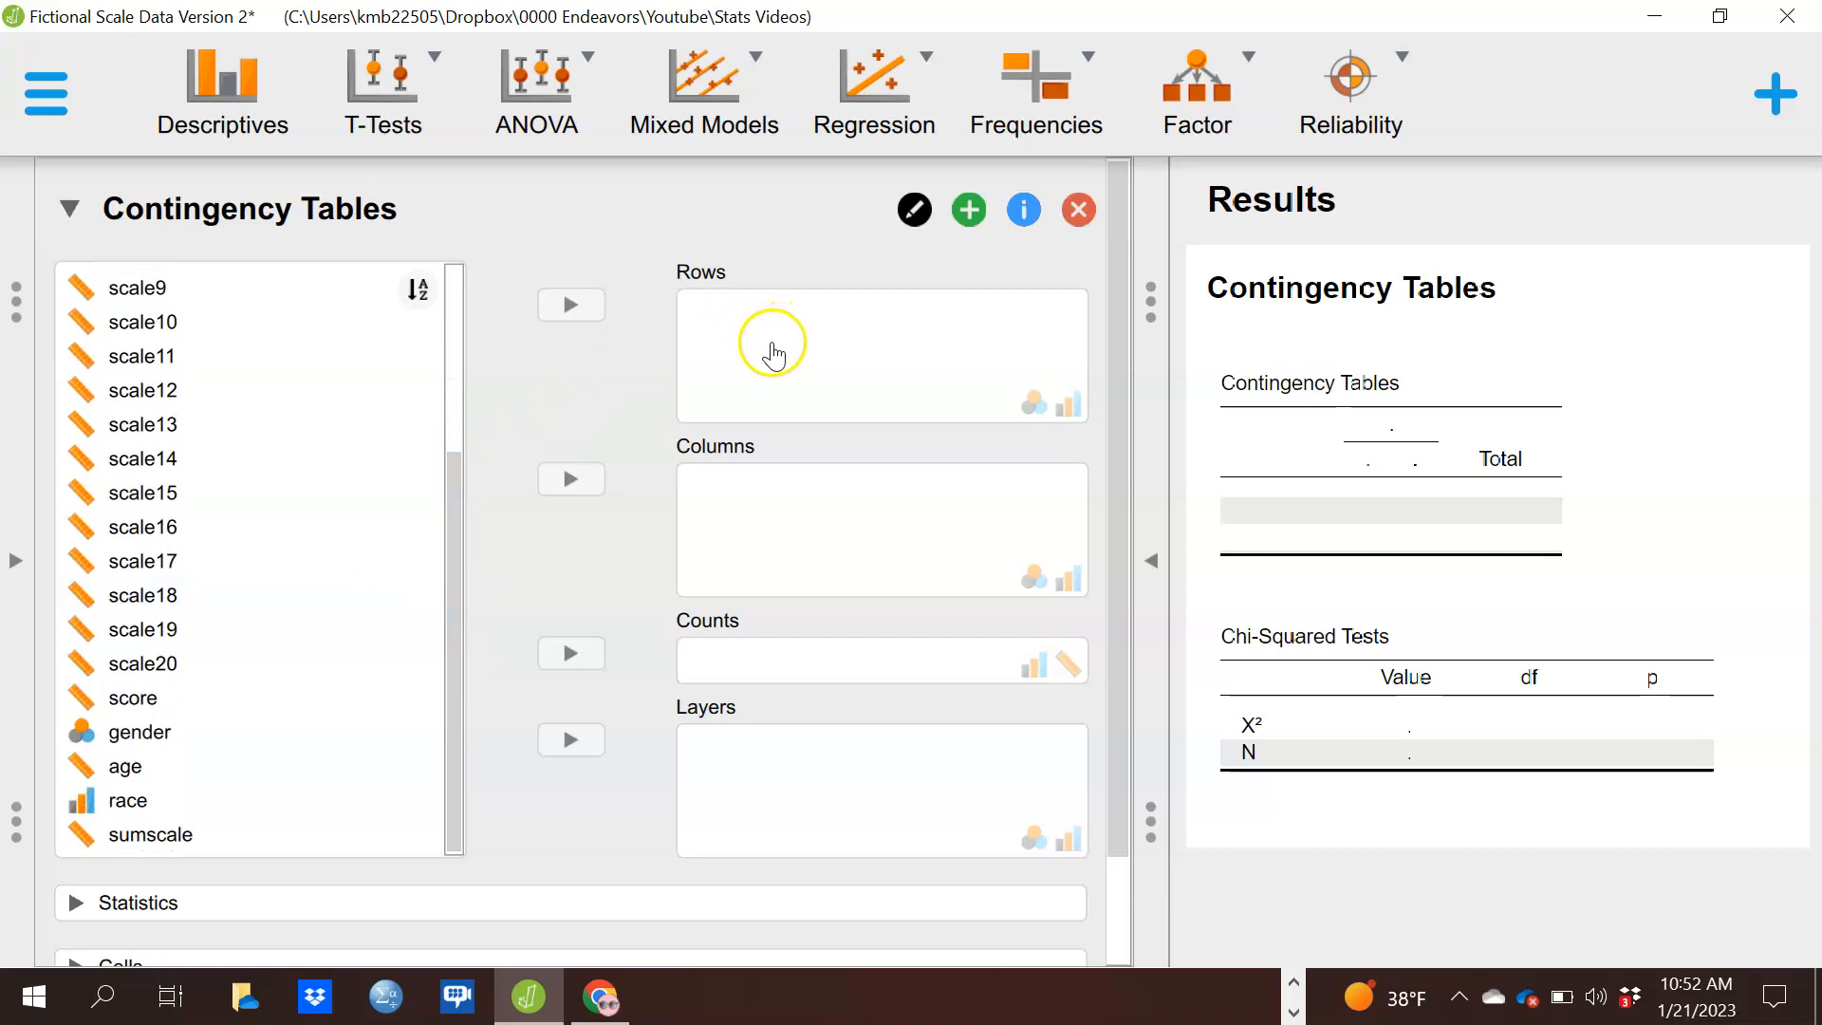
Assign gender to Rows and race to Columns.
click(136, 800)
click(140, 732)
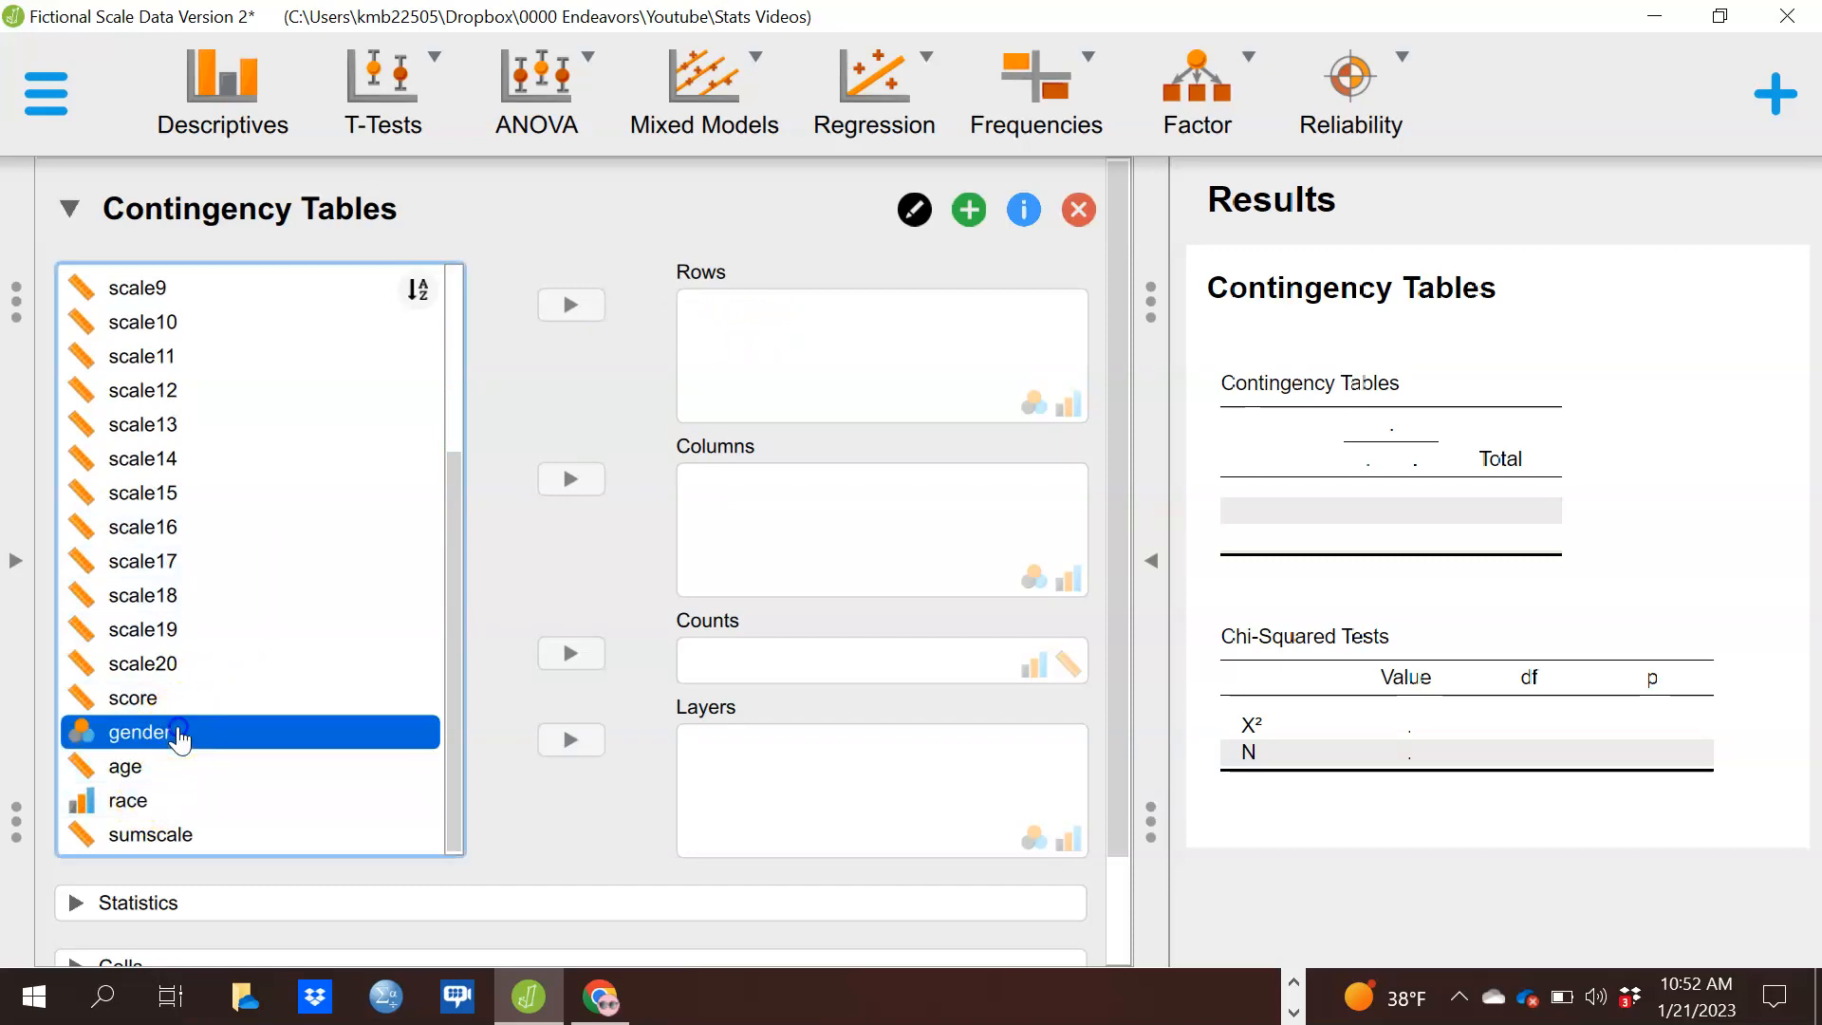
click(569, 305)
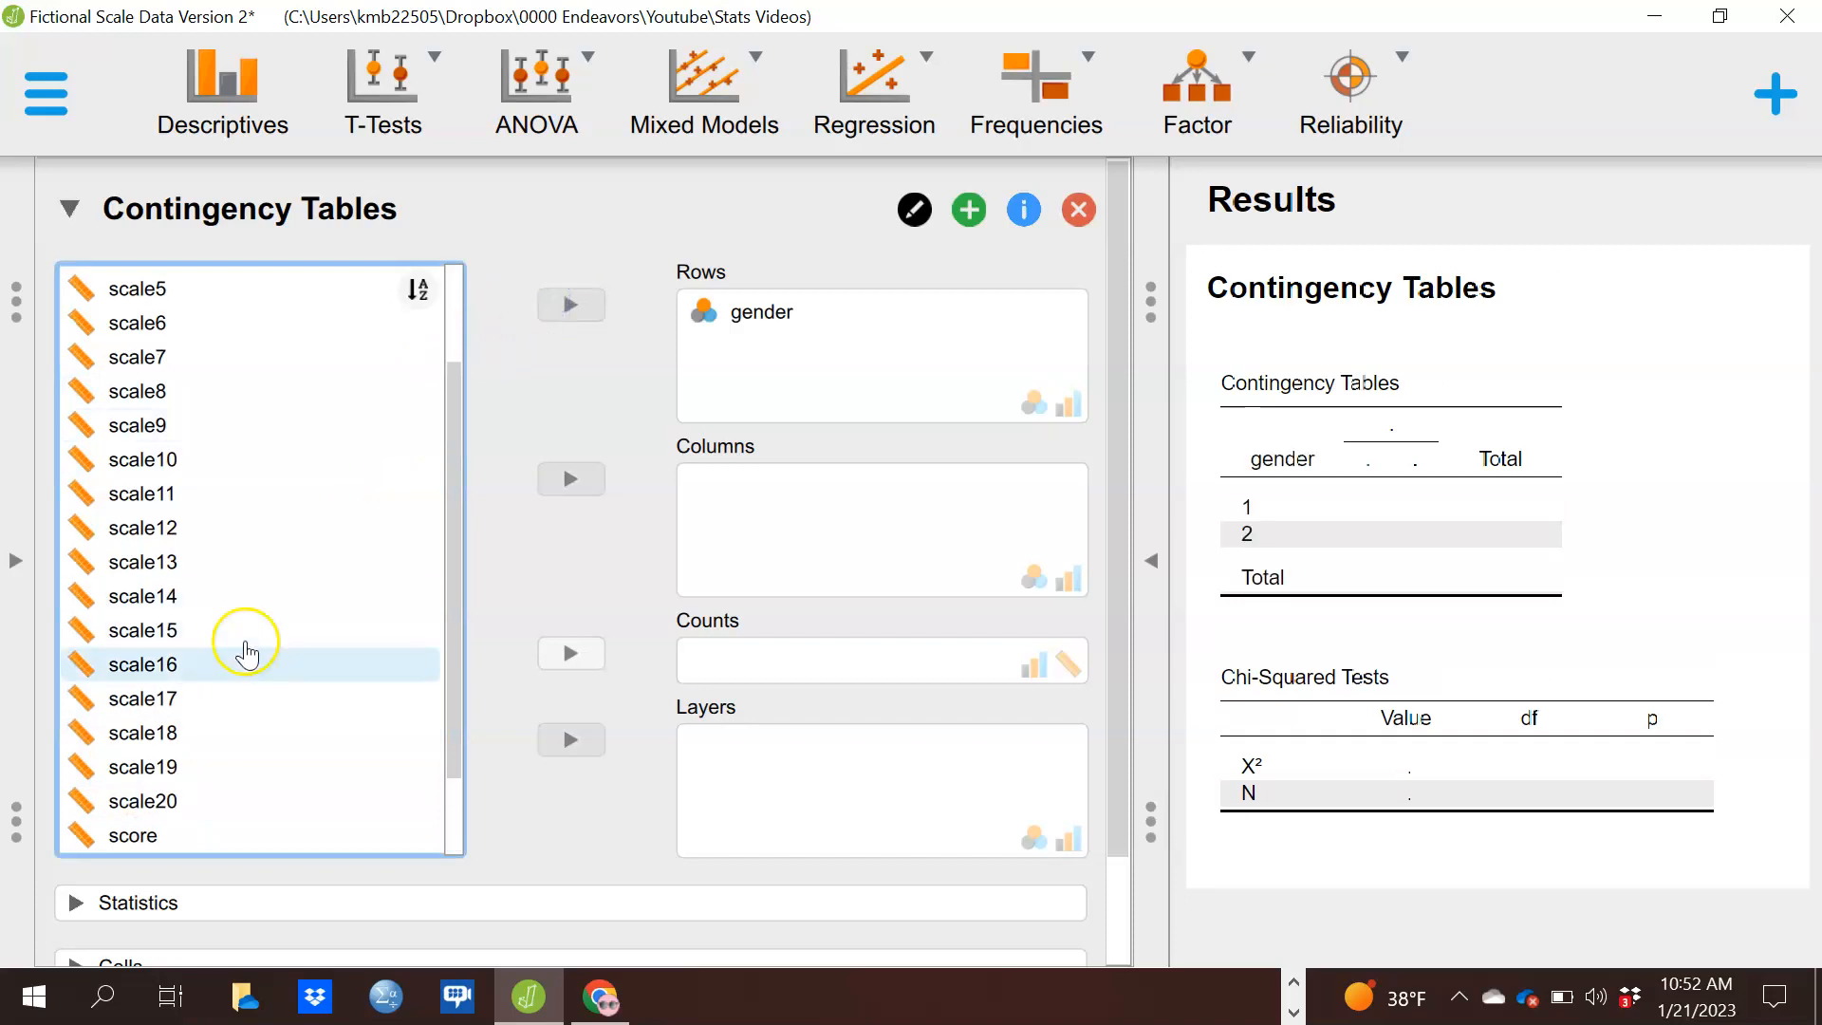
scroll(436, 533, down, 3)
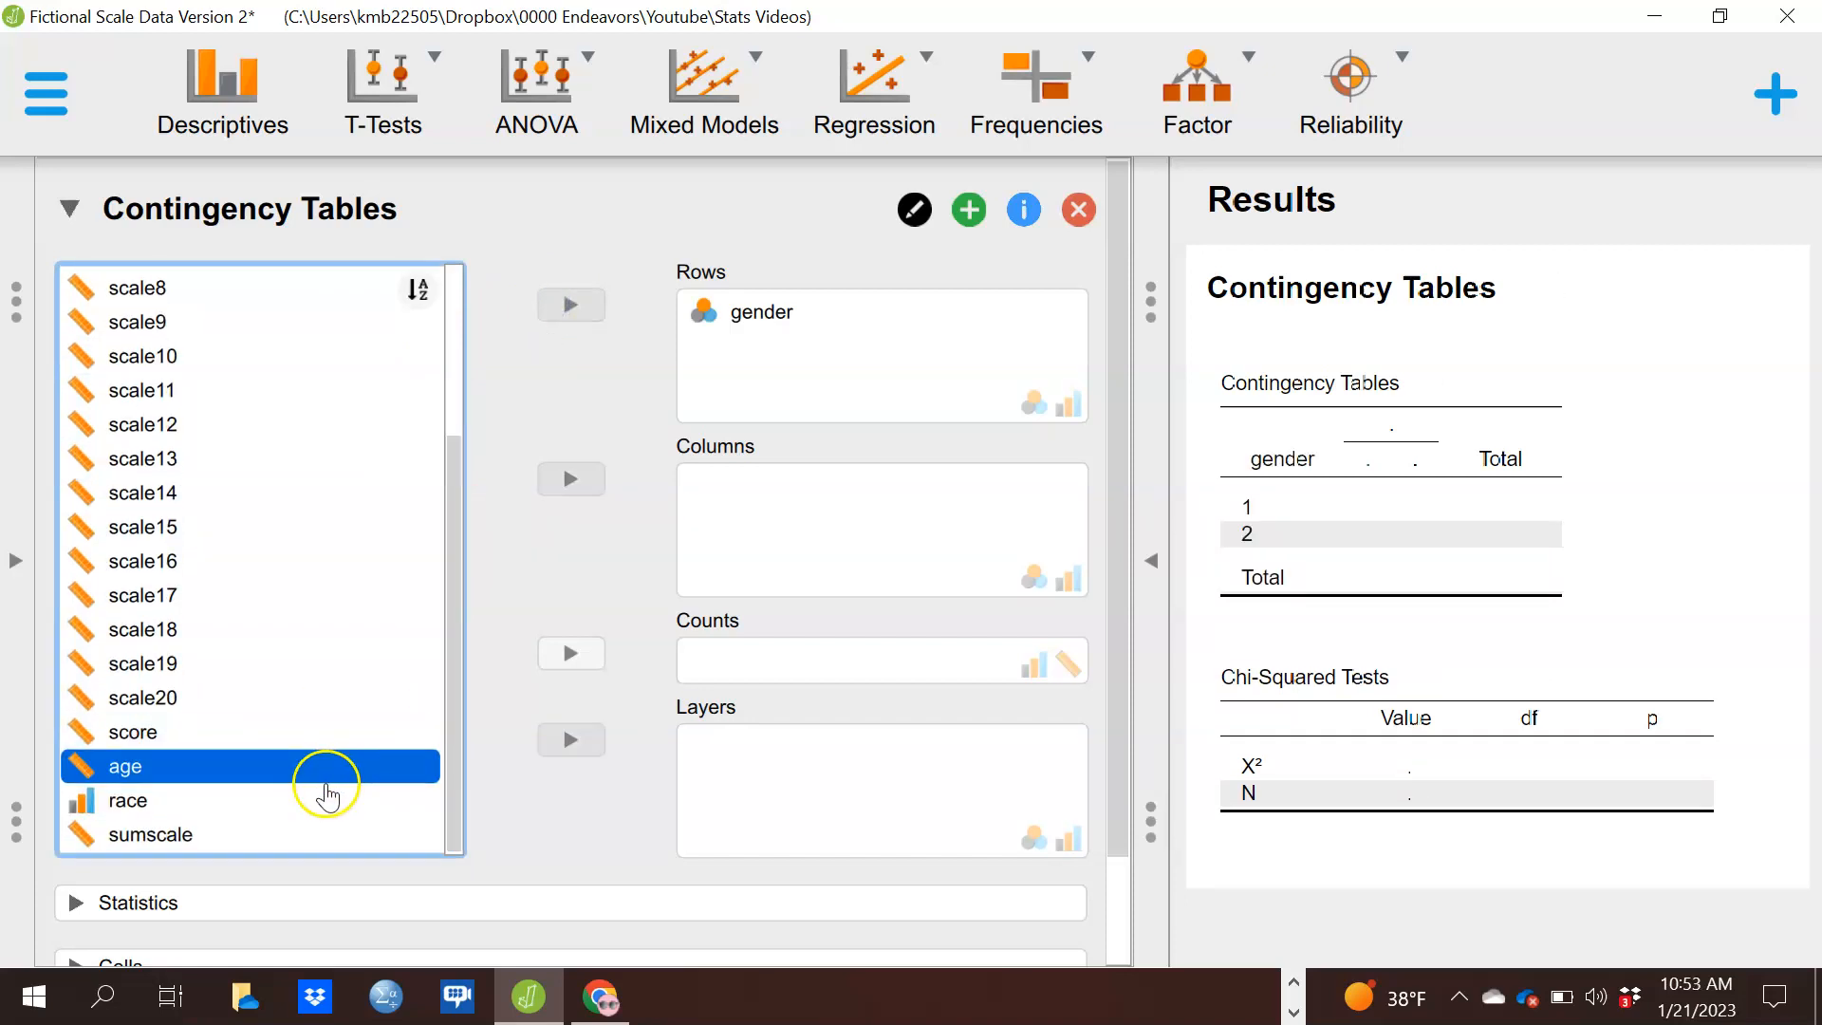
click(314, 802)
click(569, 478)
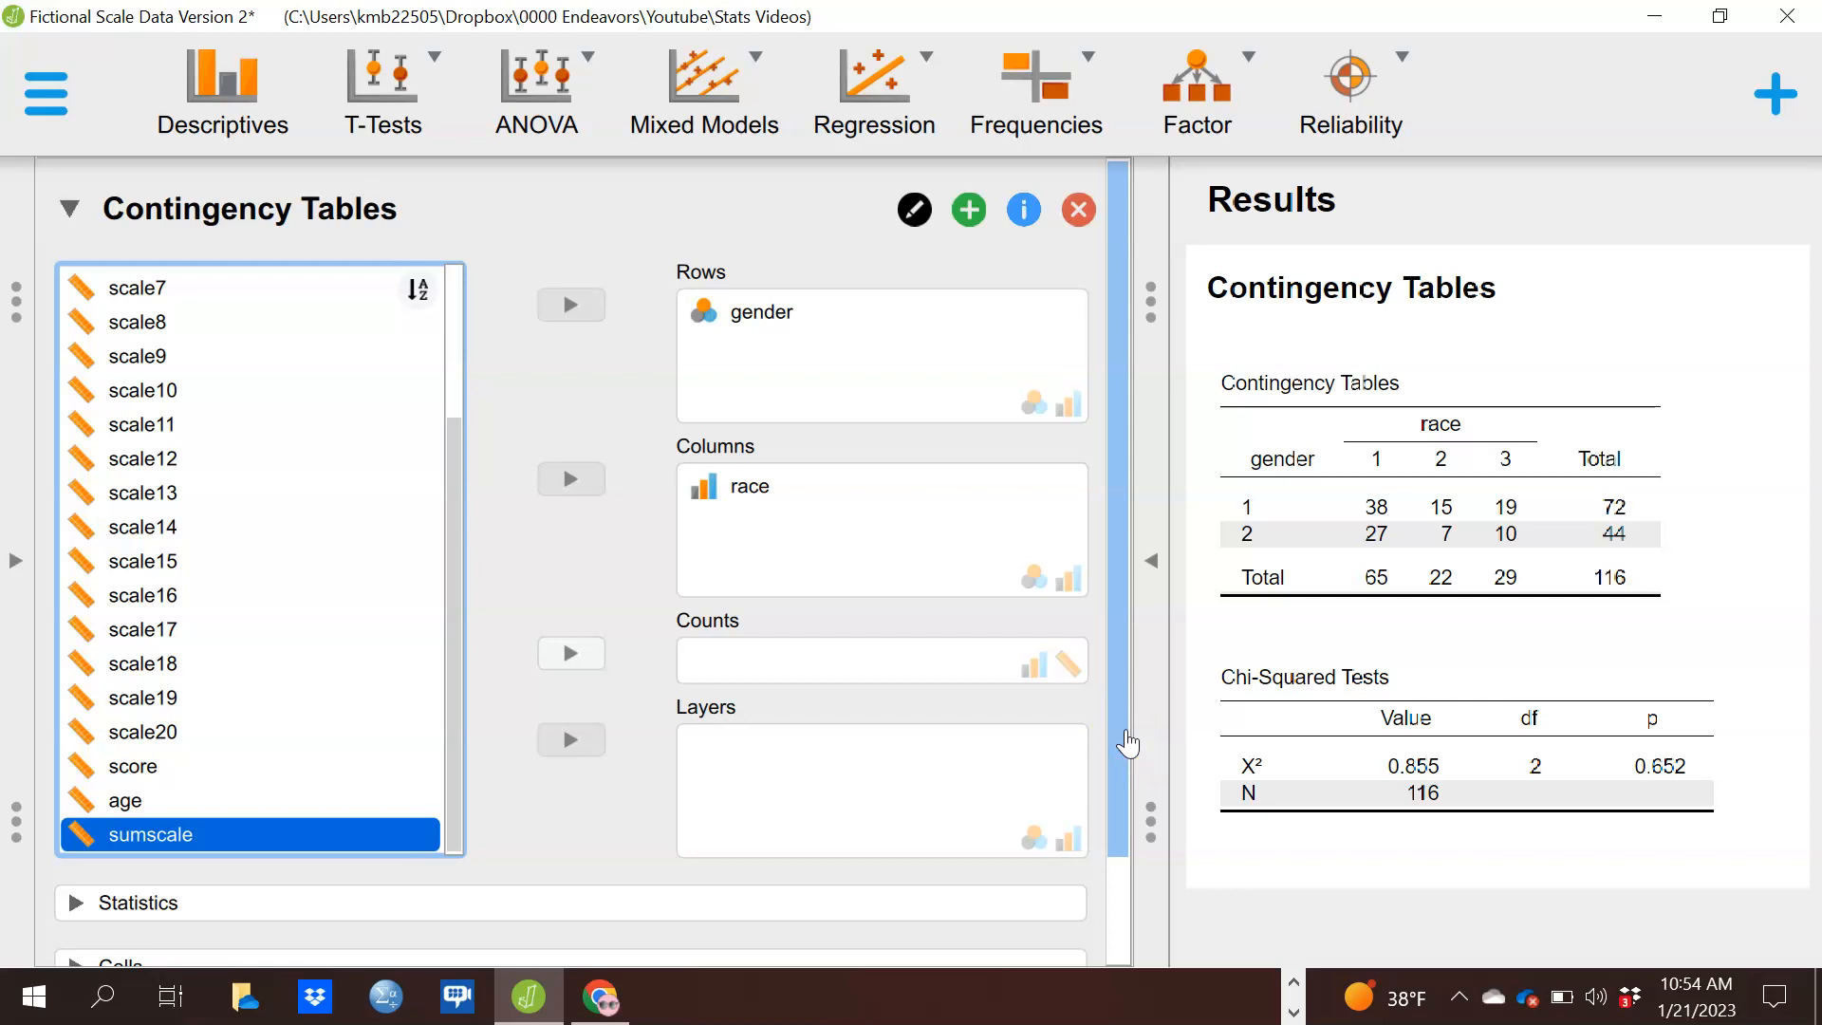
click(1128, 738)
drag(1128, 737, 1106, 928)
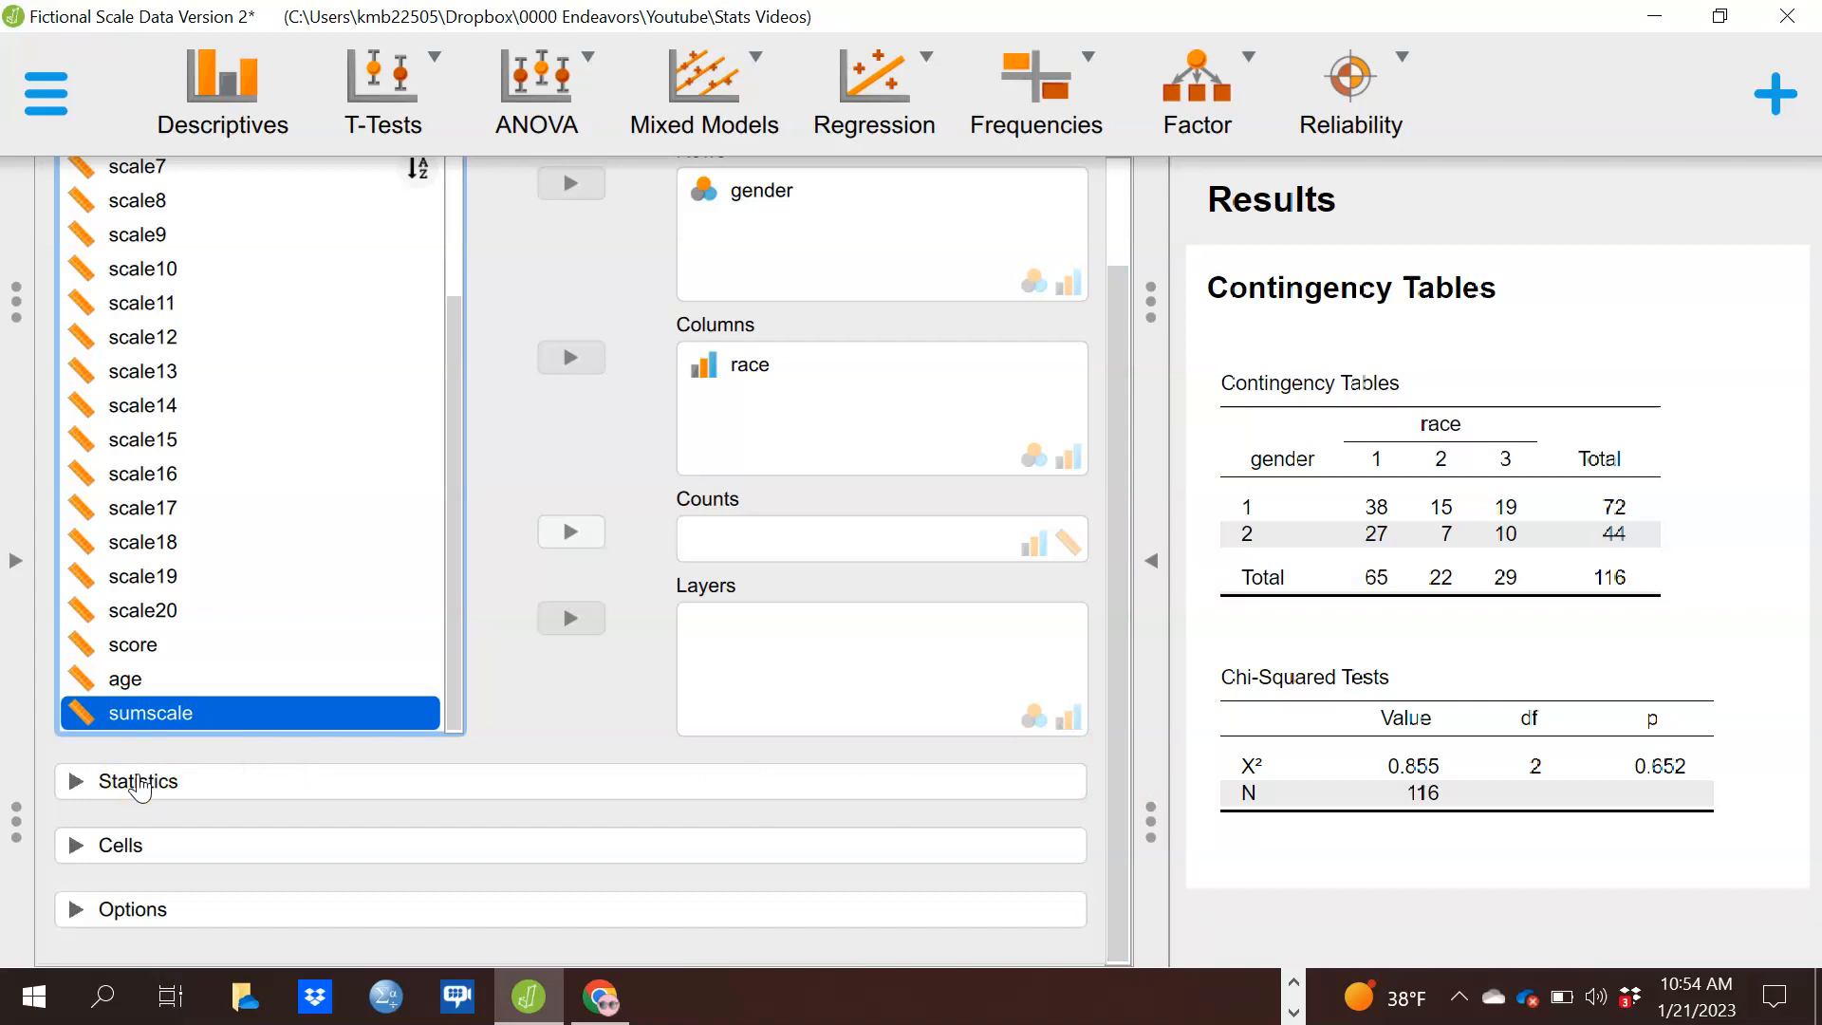
click(139, 782)
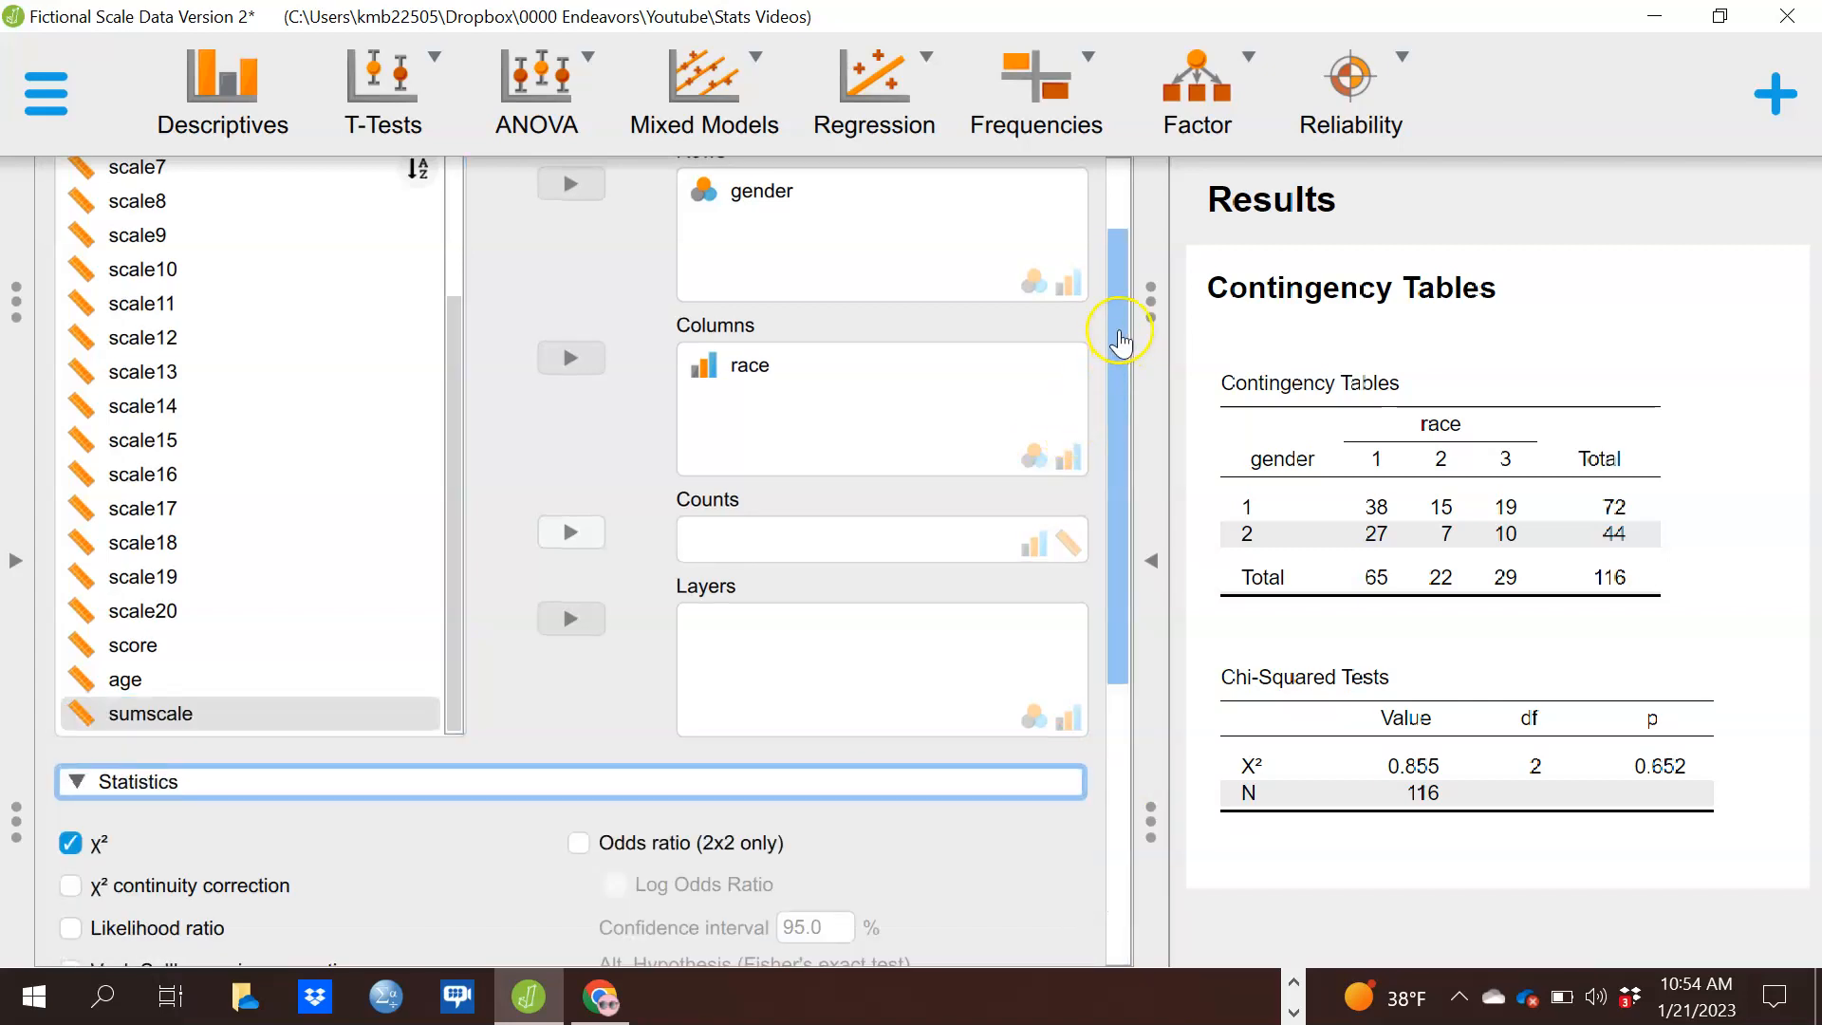
drag(1123, 339, 1136, 597)
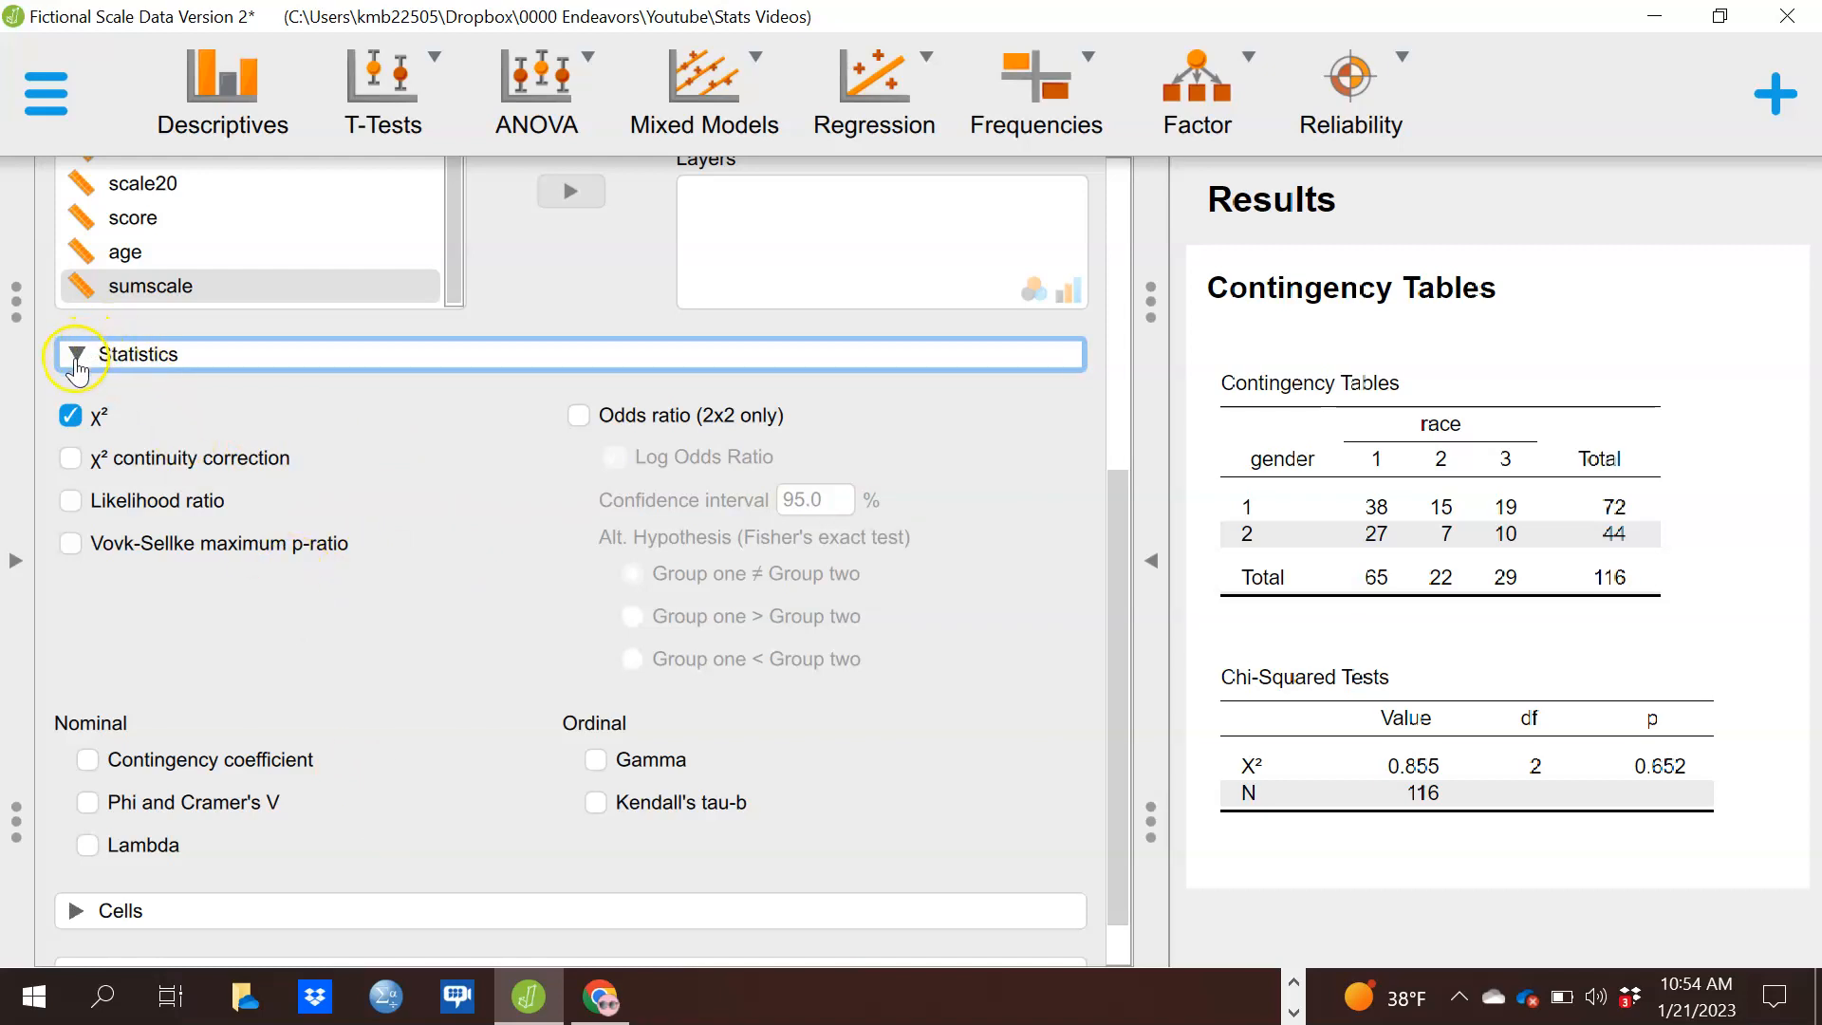
drag(1119, 555, 1119, 186)
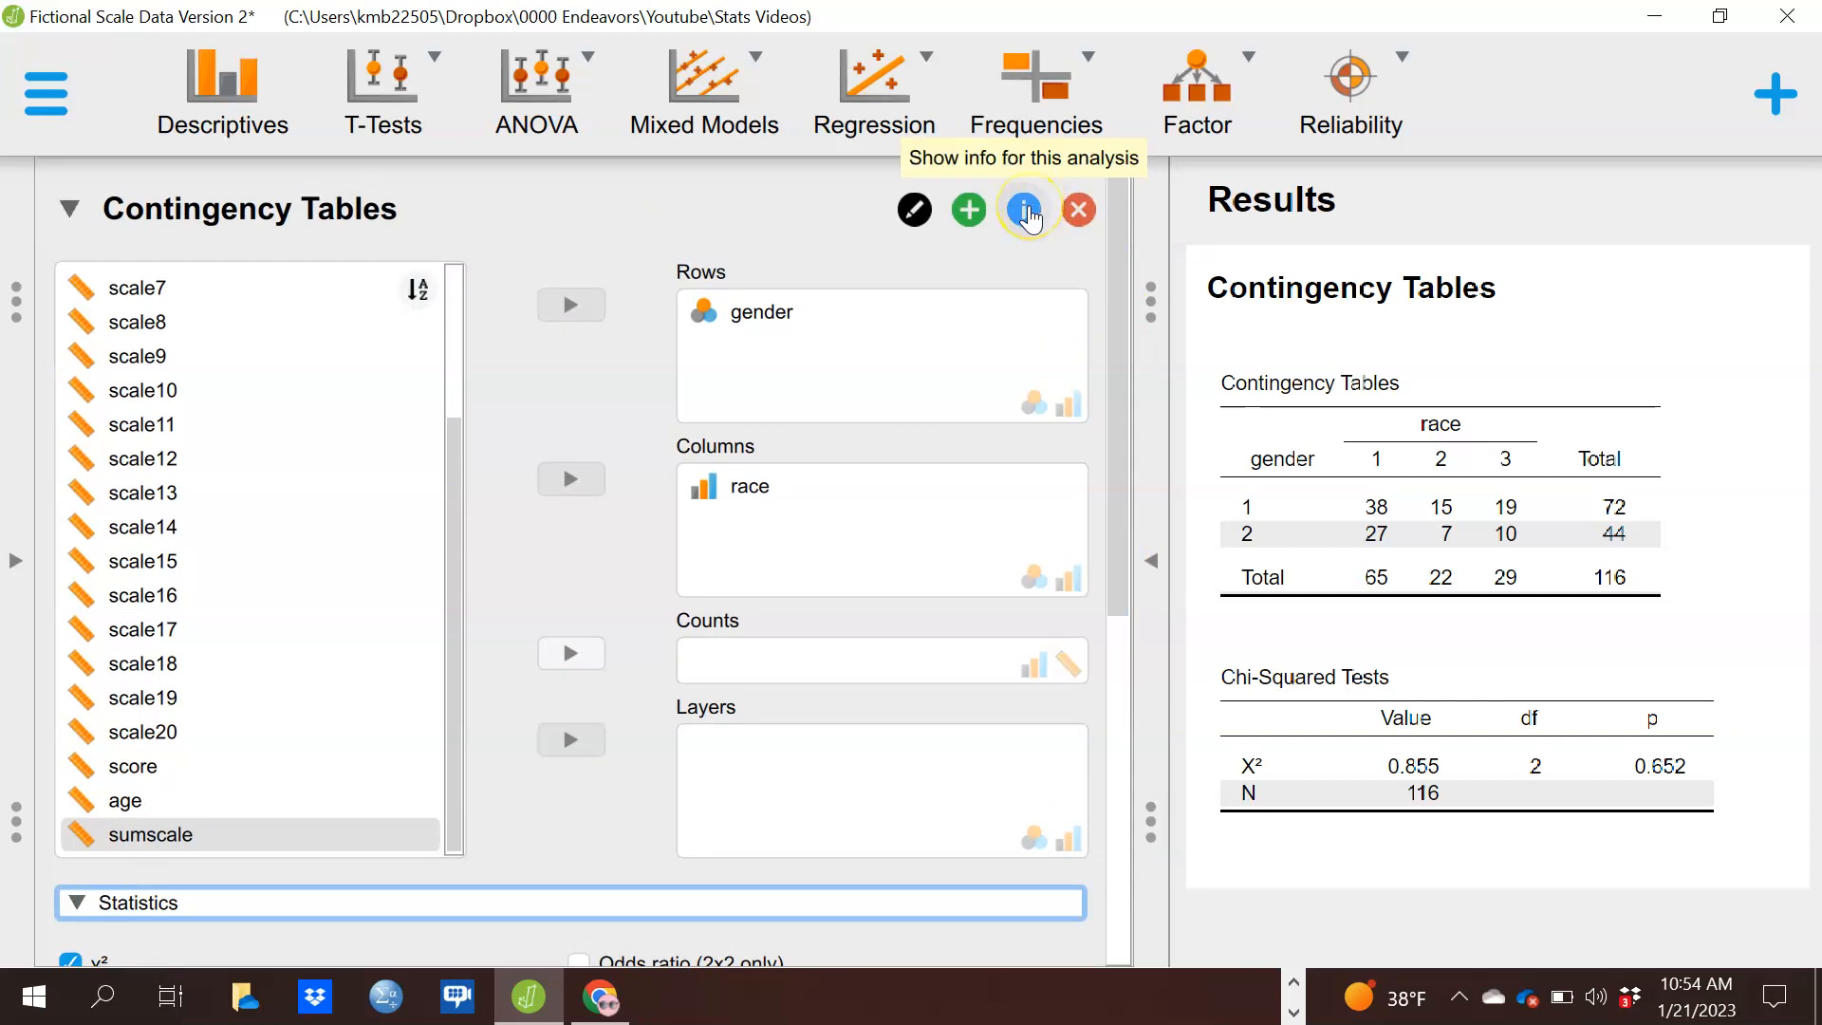
drag(1120, 242, 1121, 616)
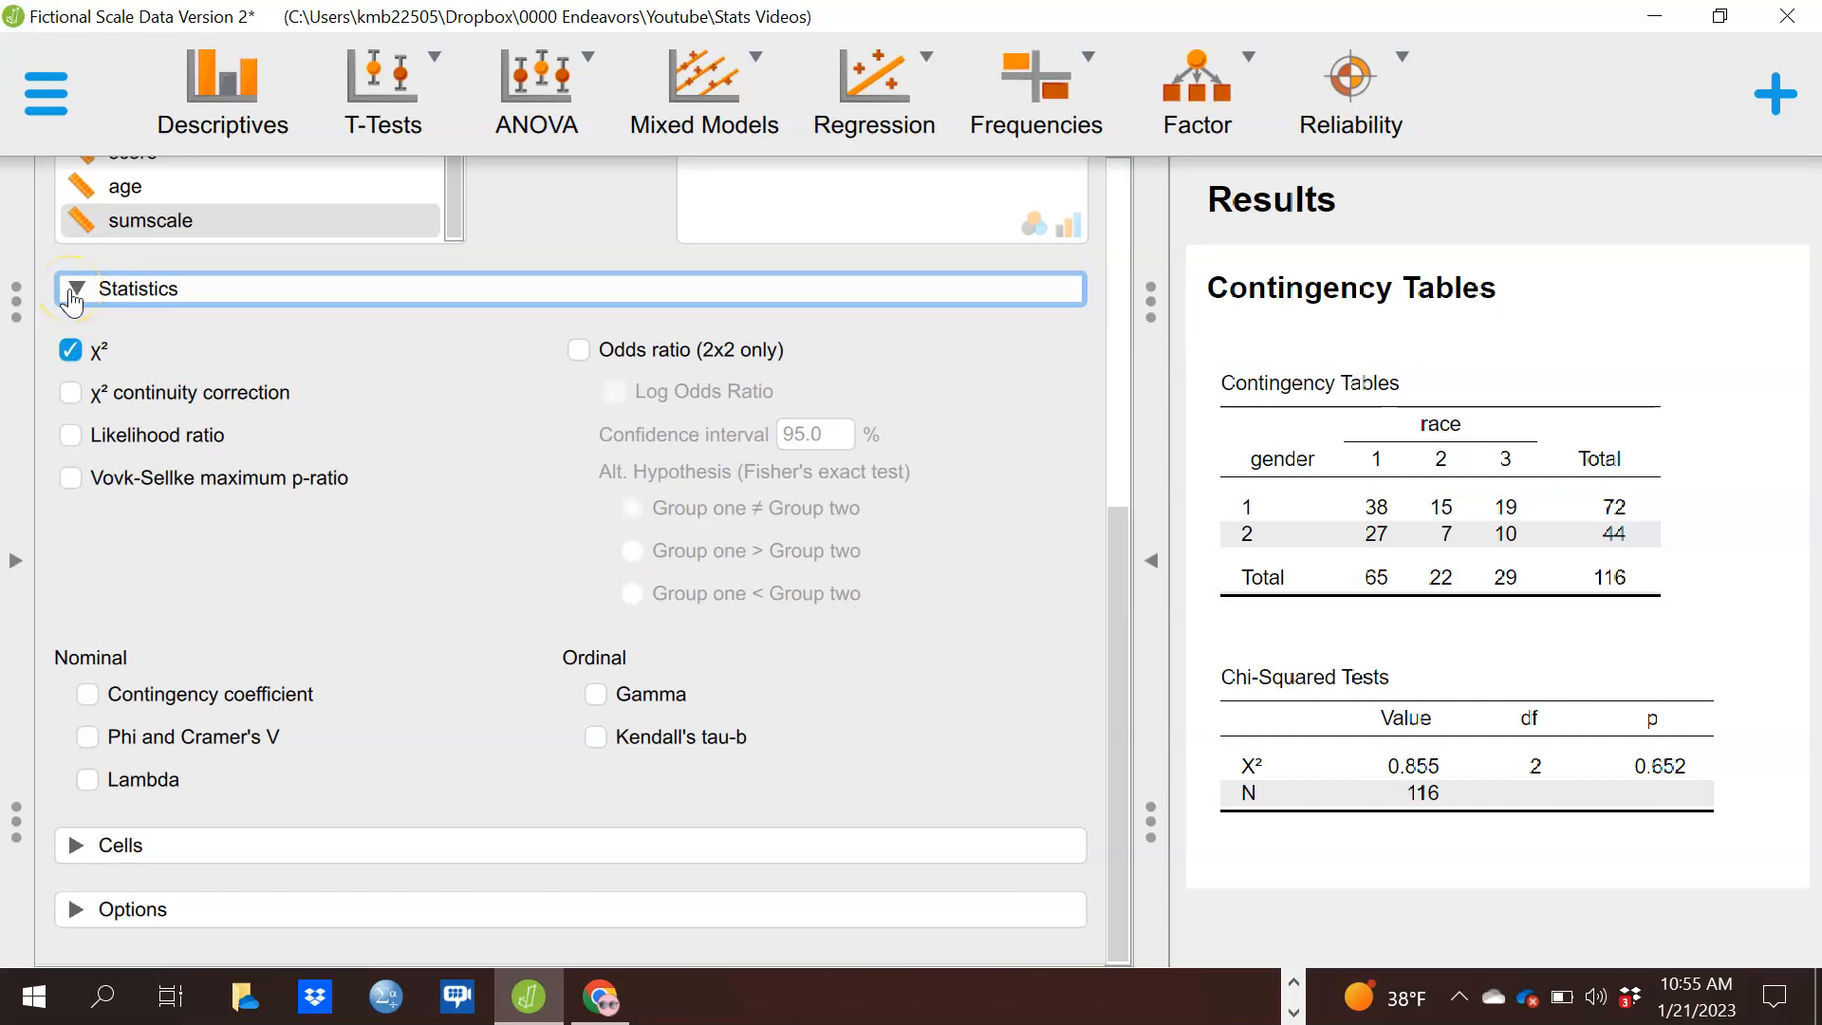
click(74, 290)
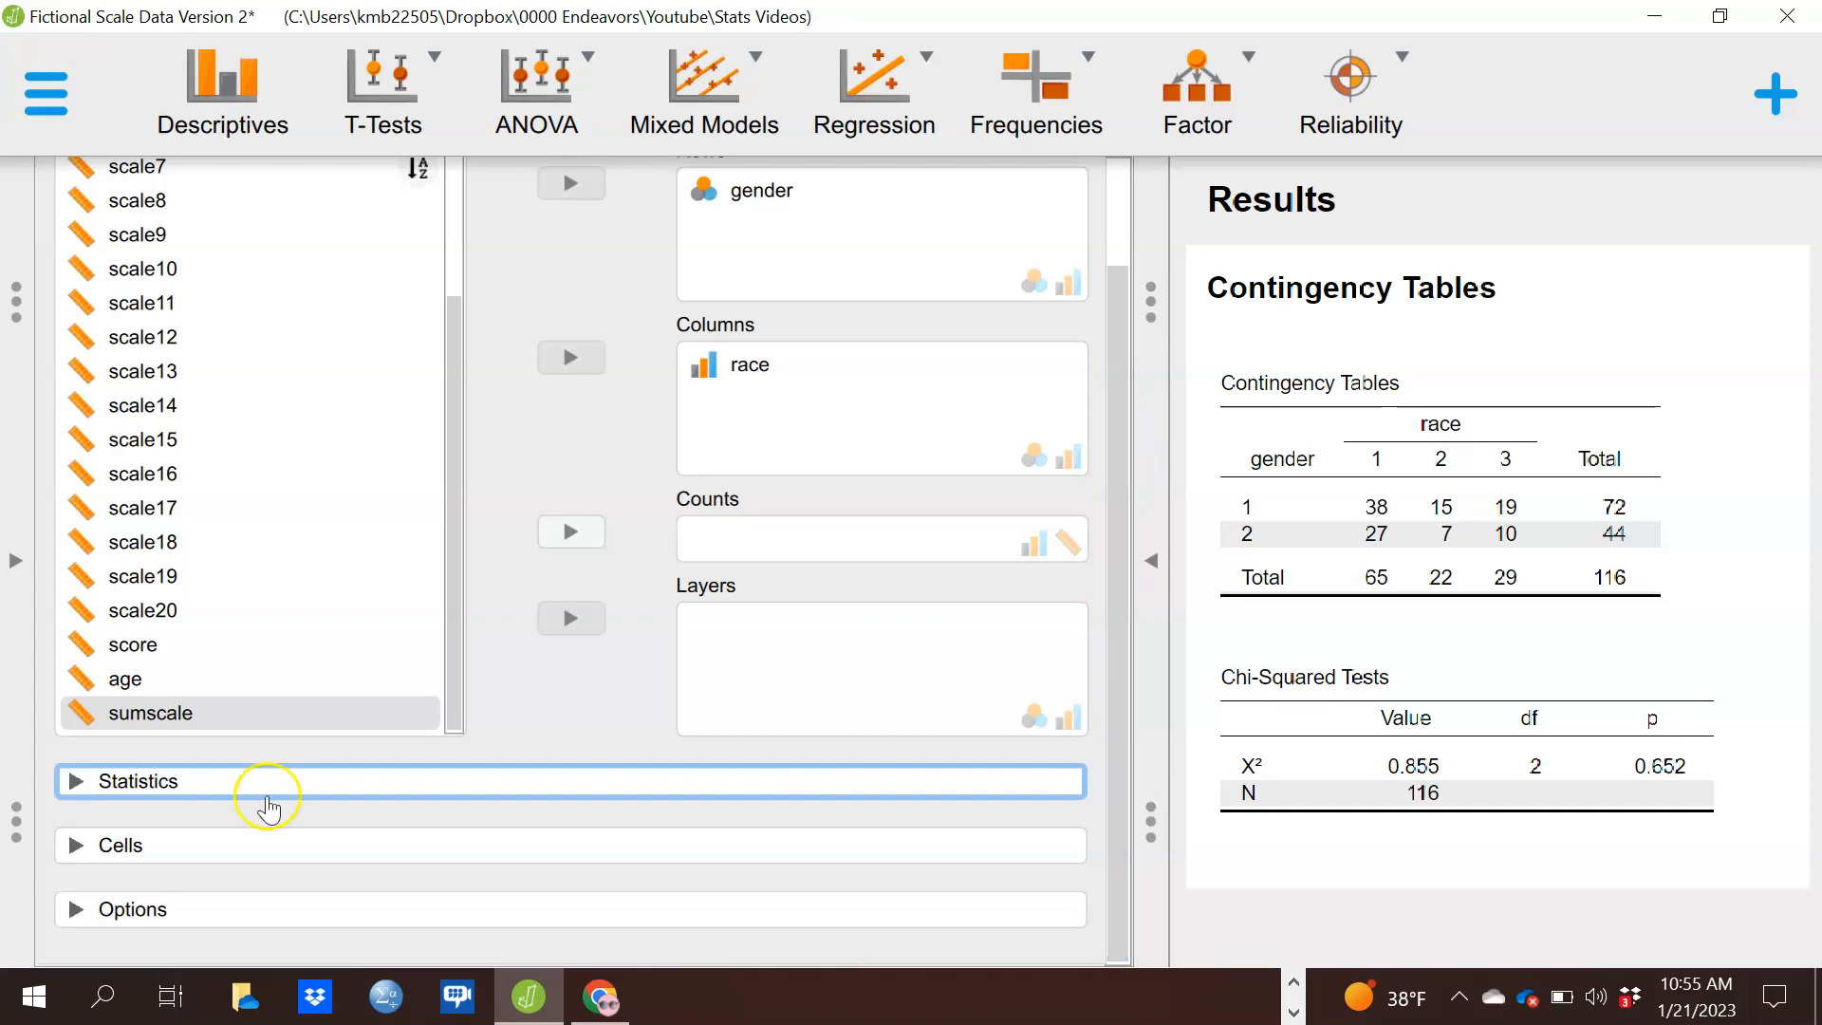
Enable expected counts under Cells and view the updated table full-width.
click(109, 848)
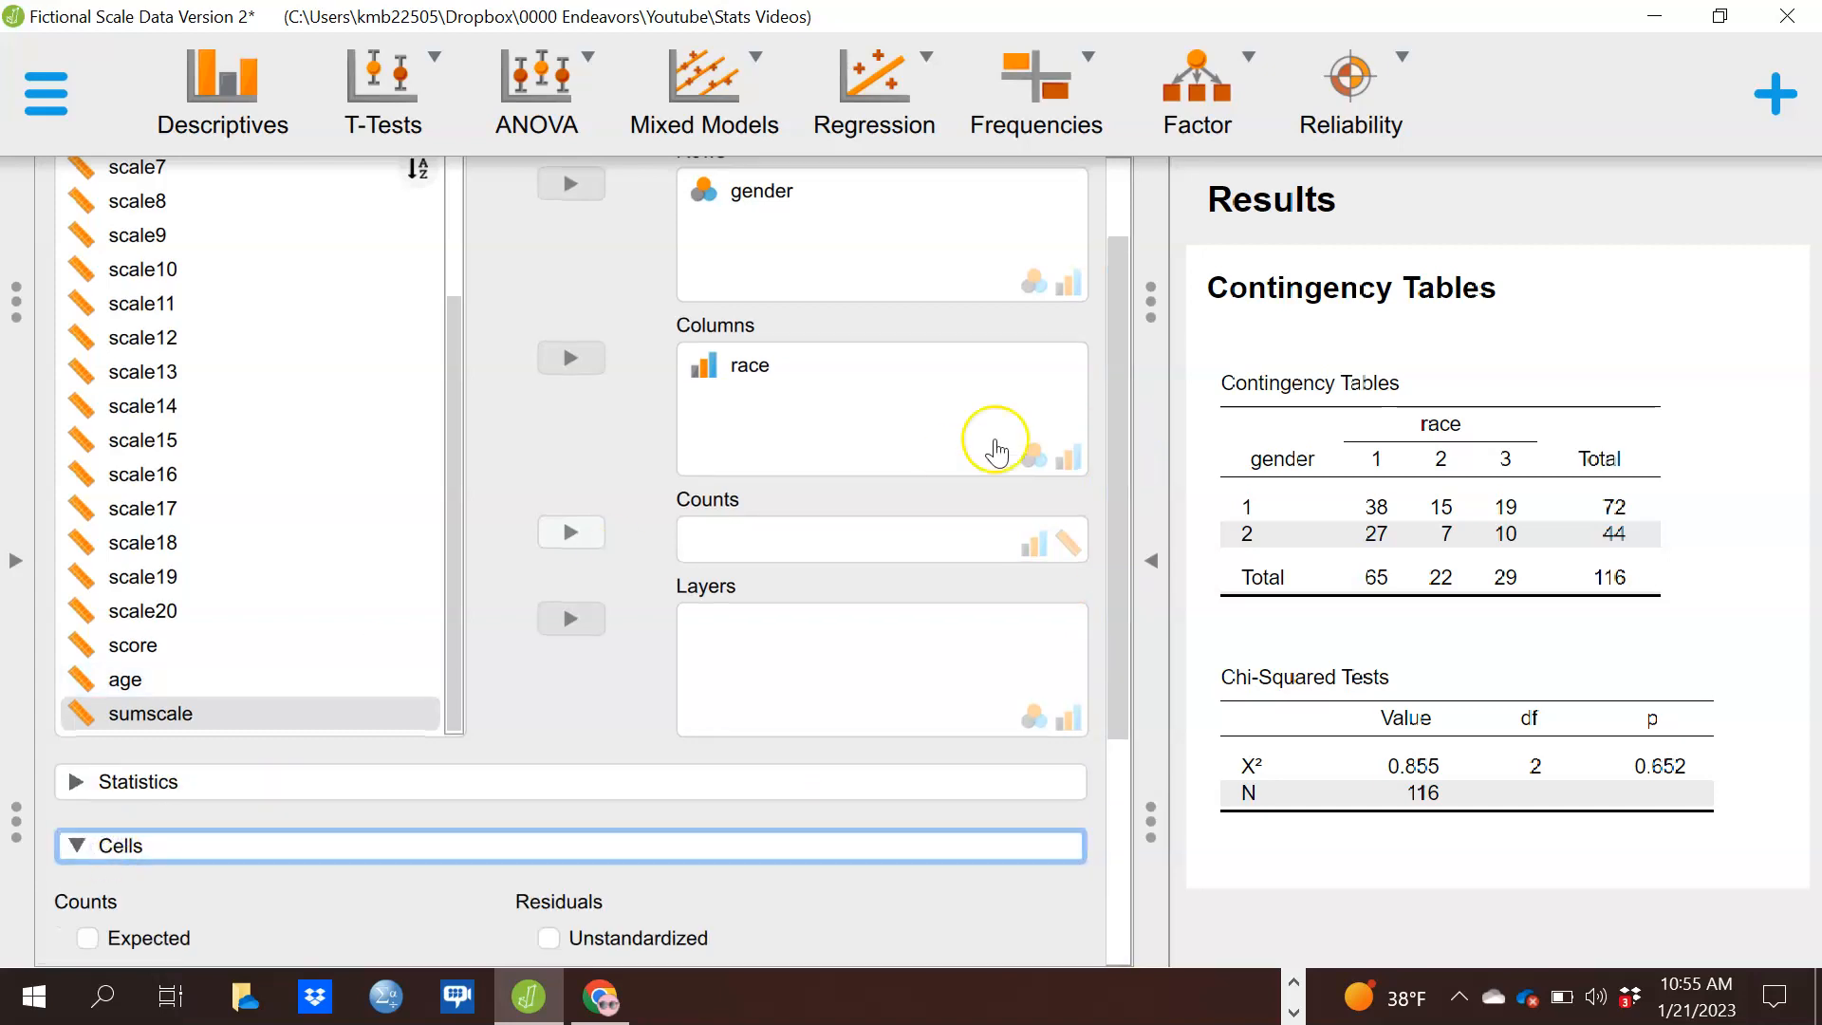
drag(1120, 341, 1128, 670)
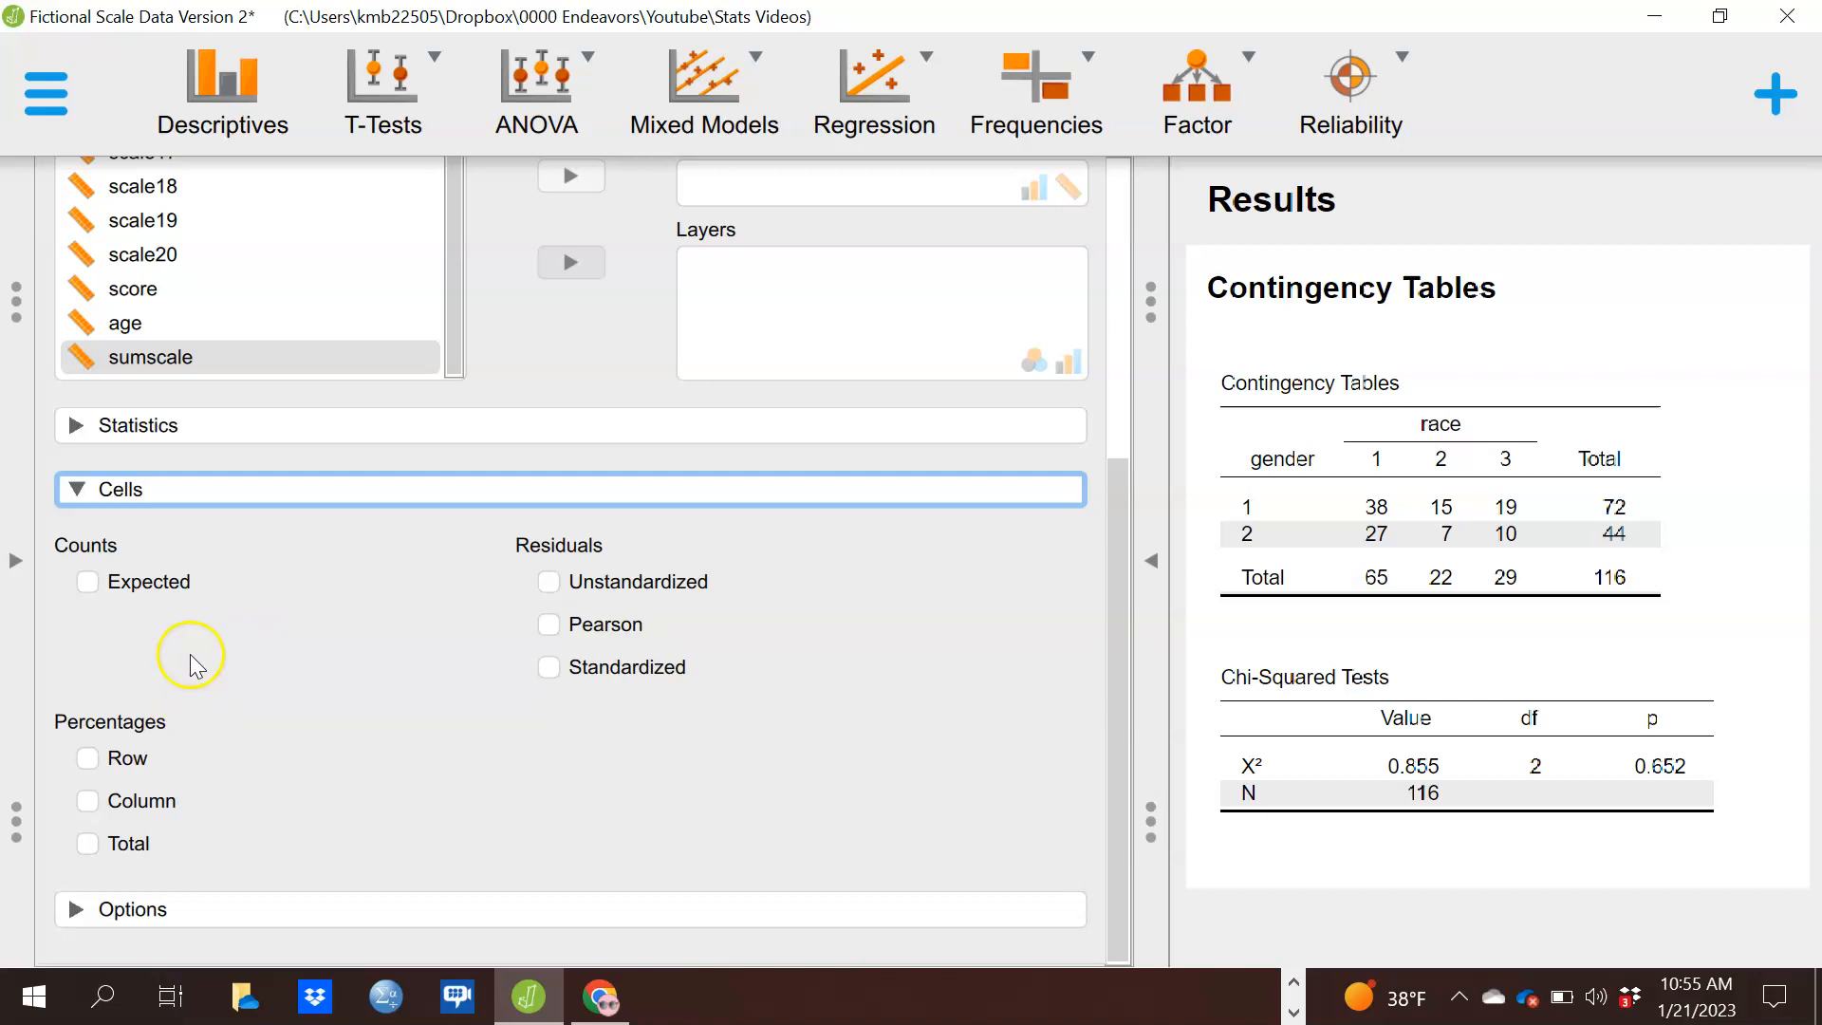
click(86, 582)
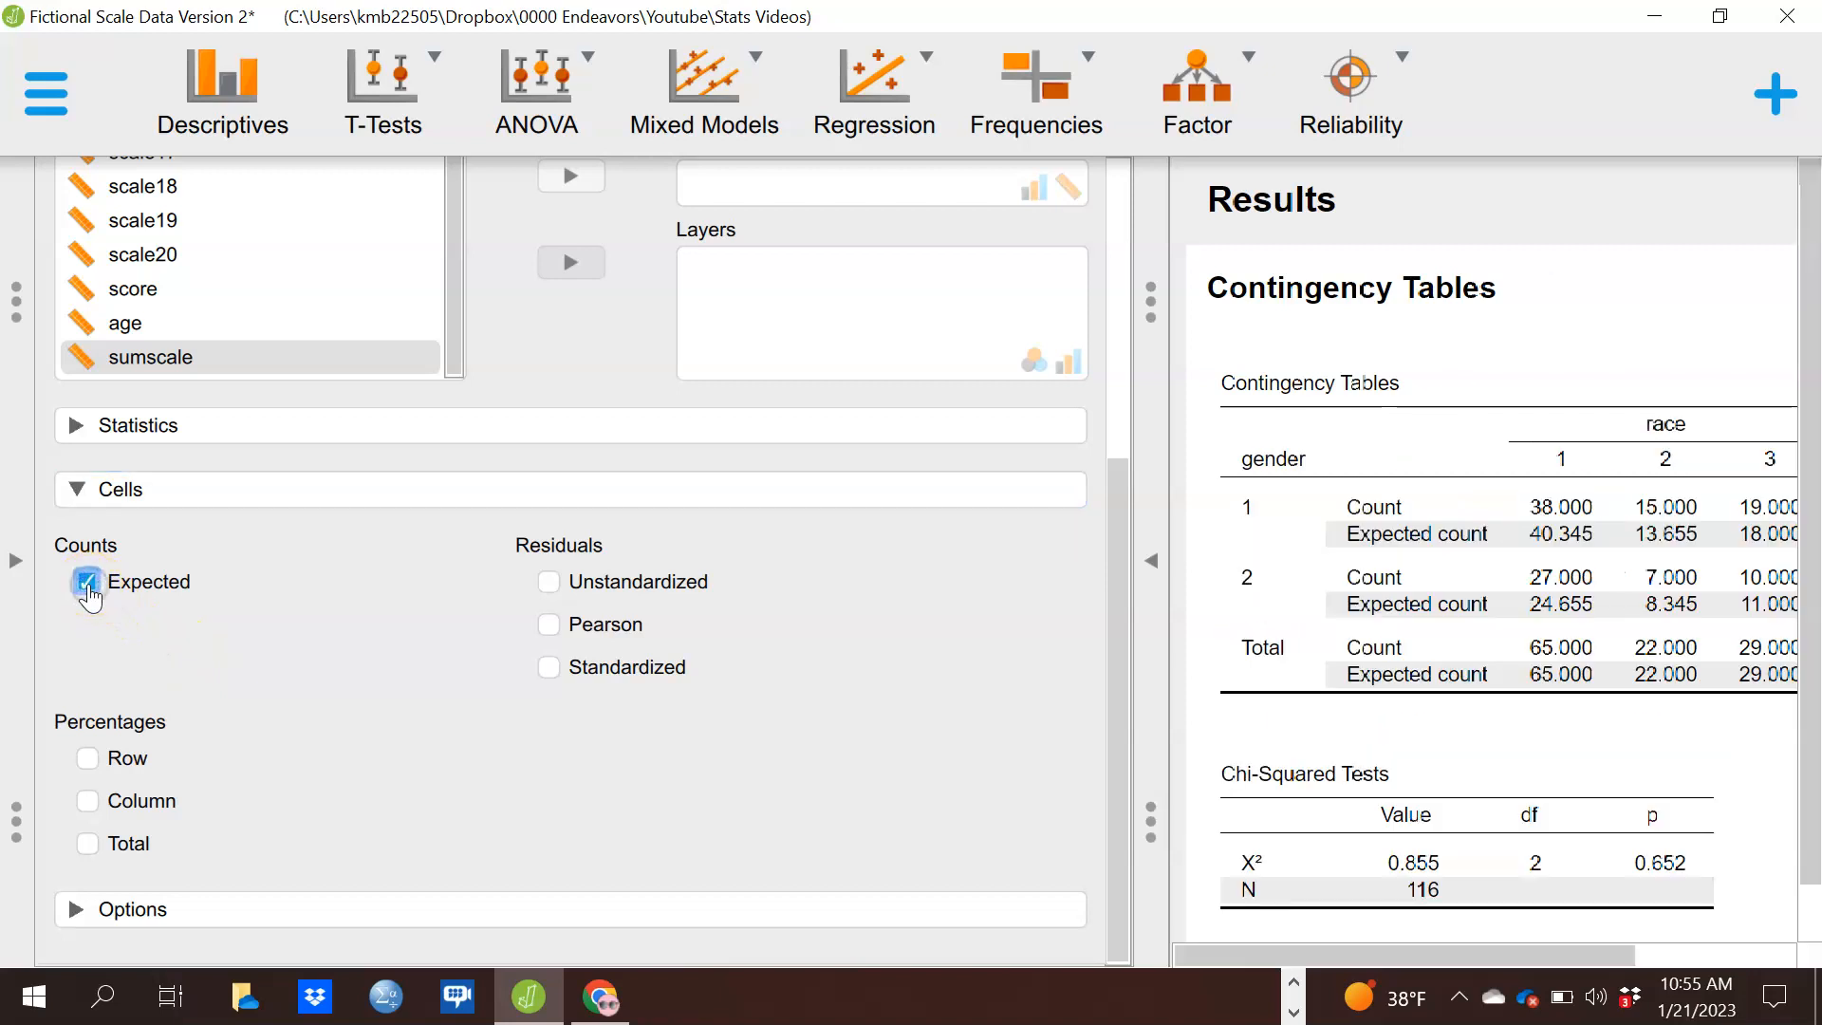
click(1154, 571)
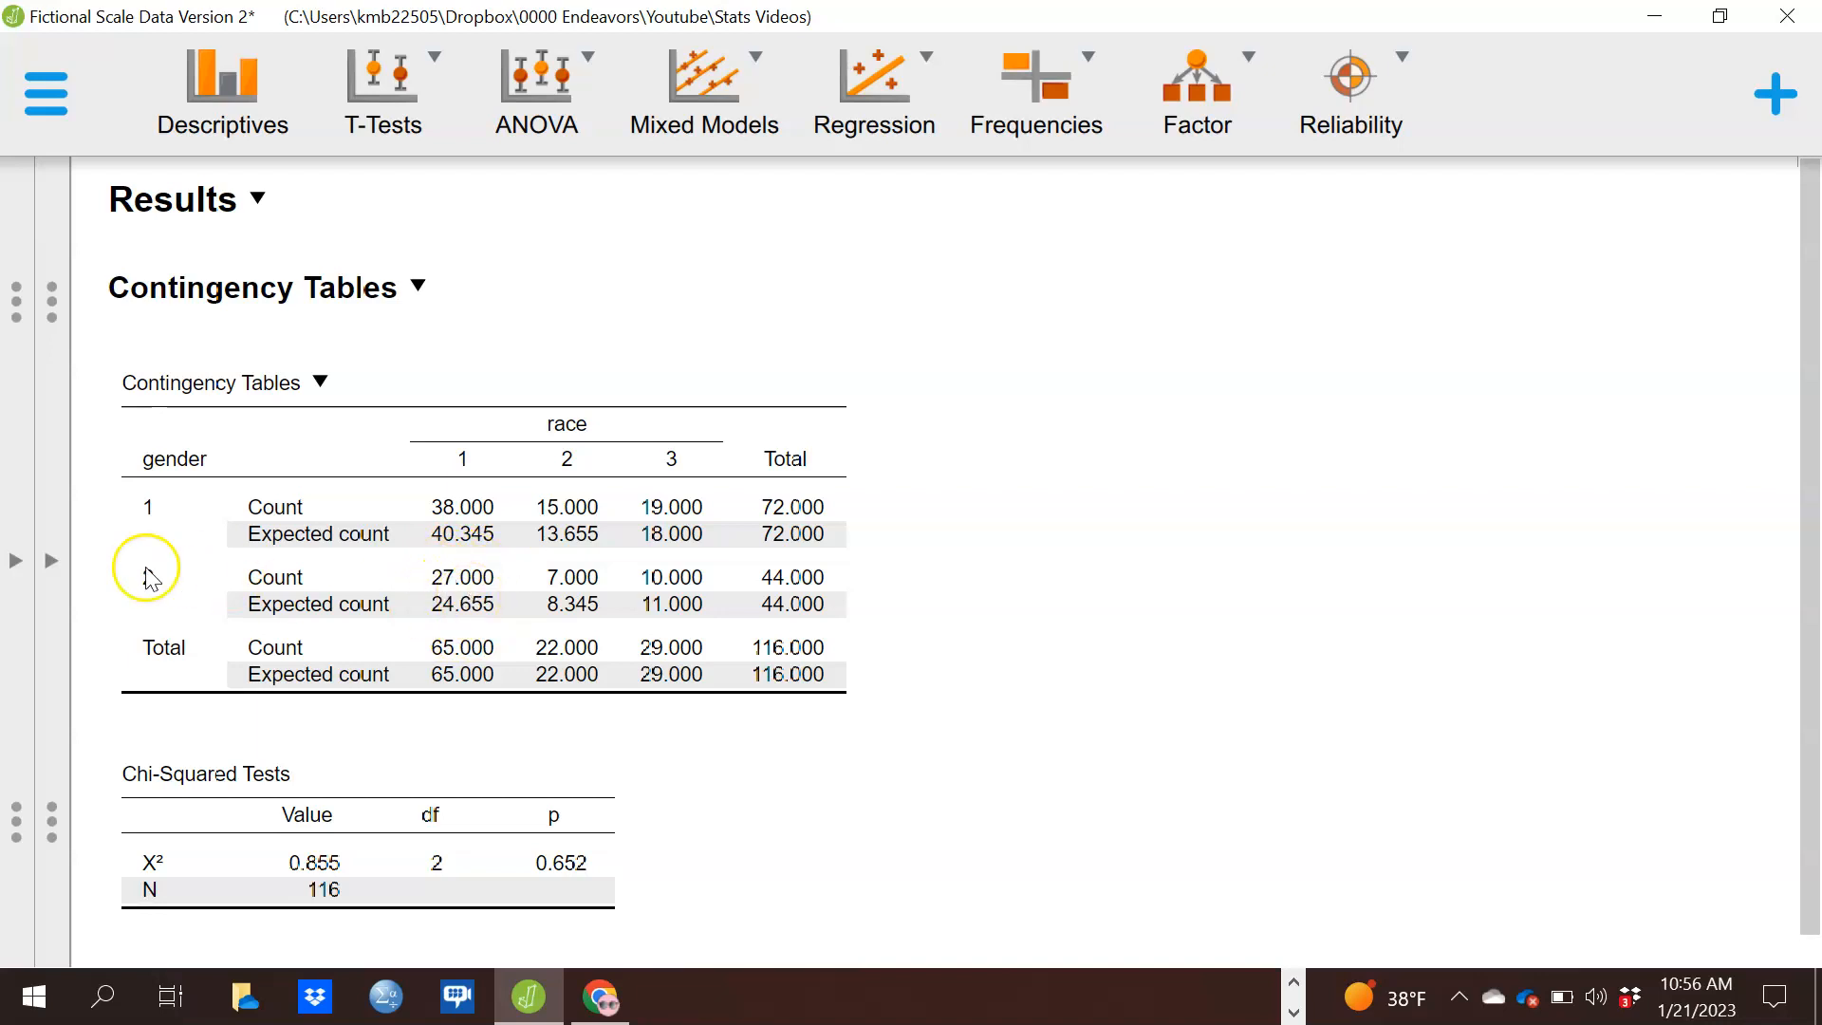
click(53, 569)
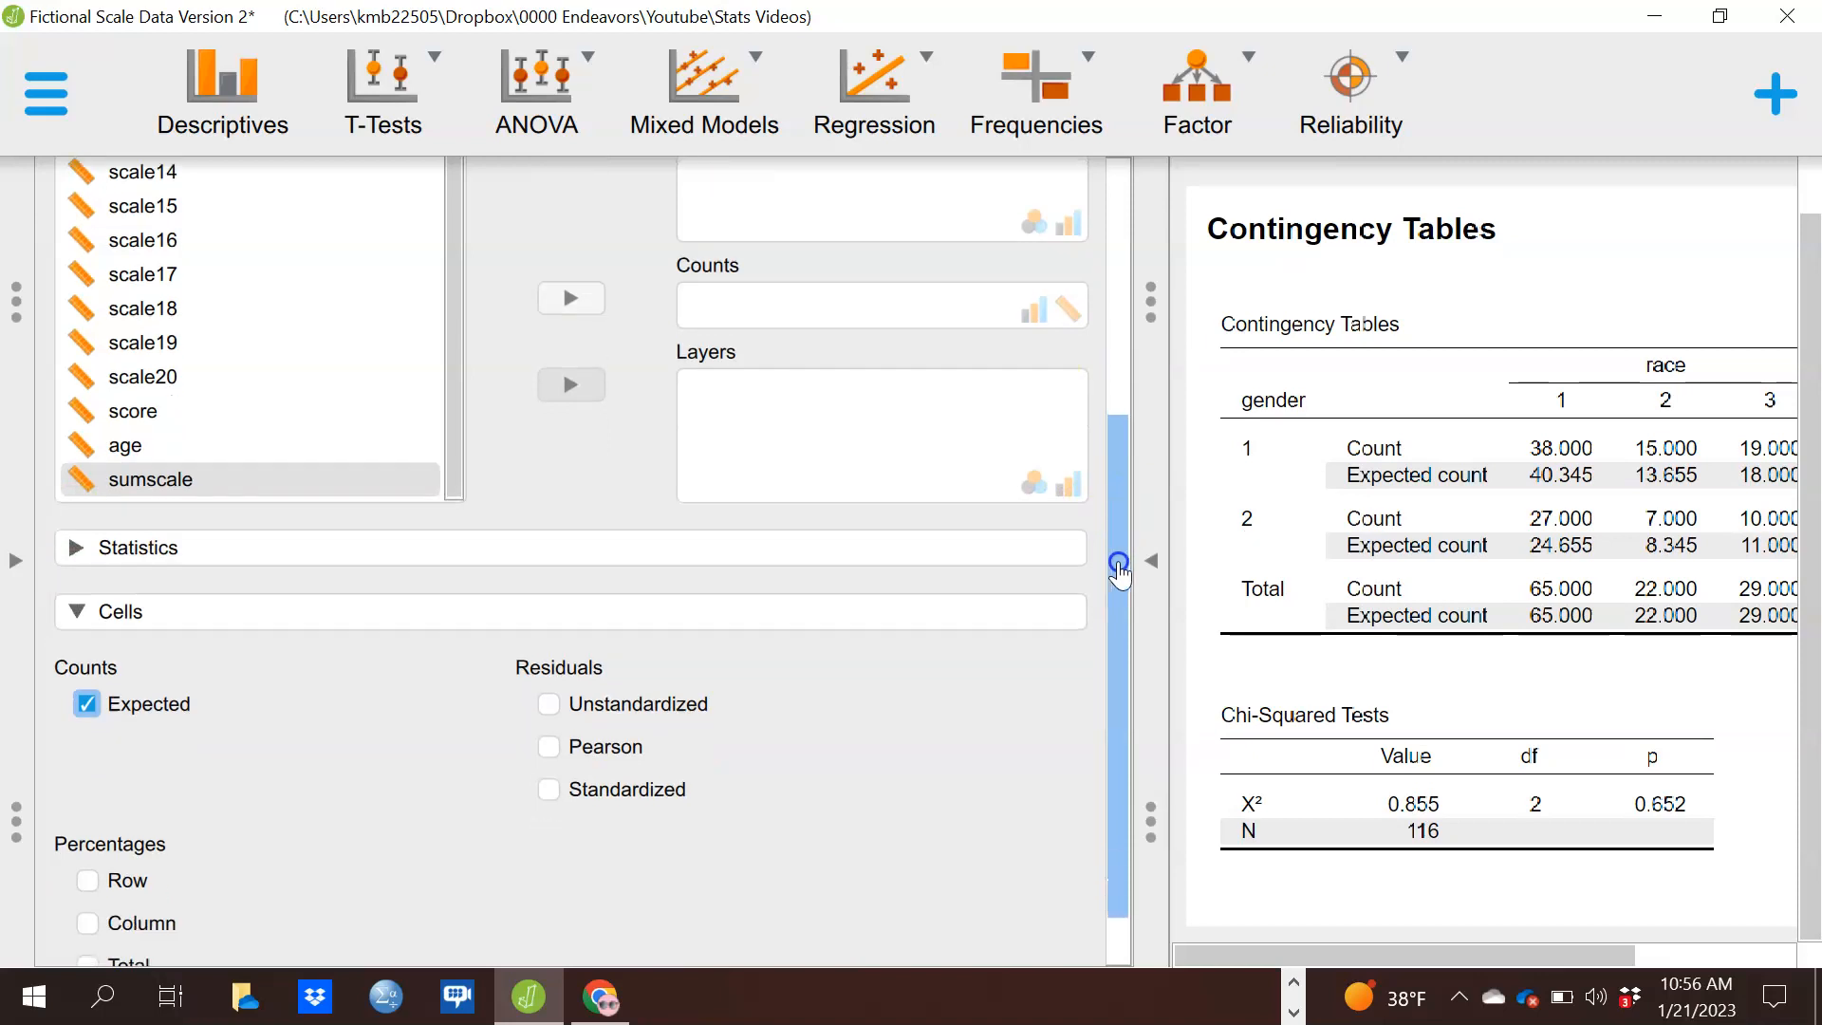
drag(1115, 512, 1115, 684)
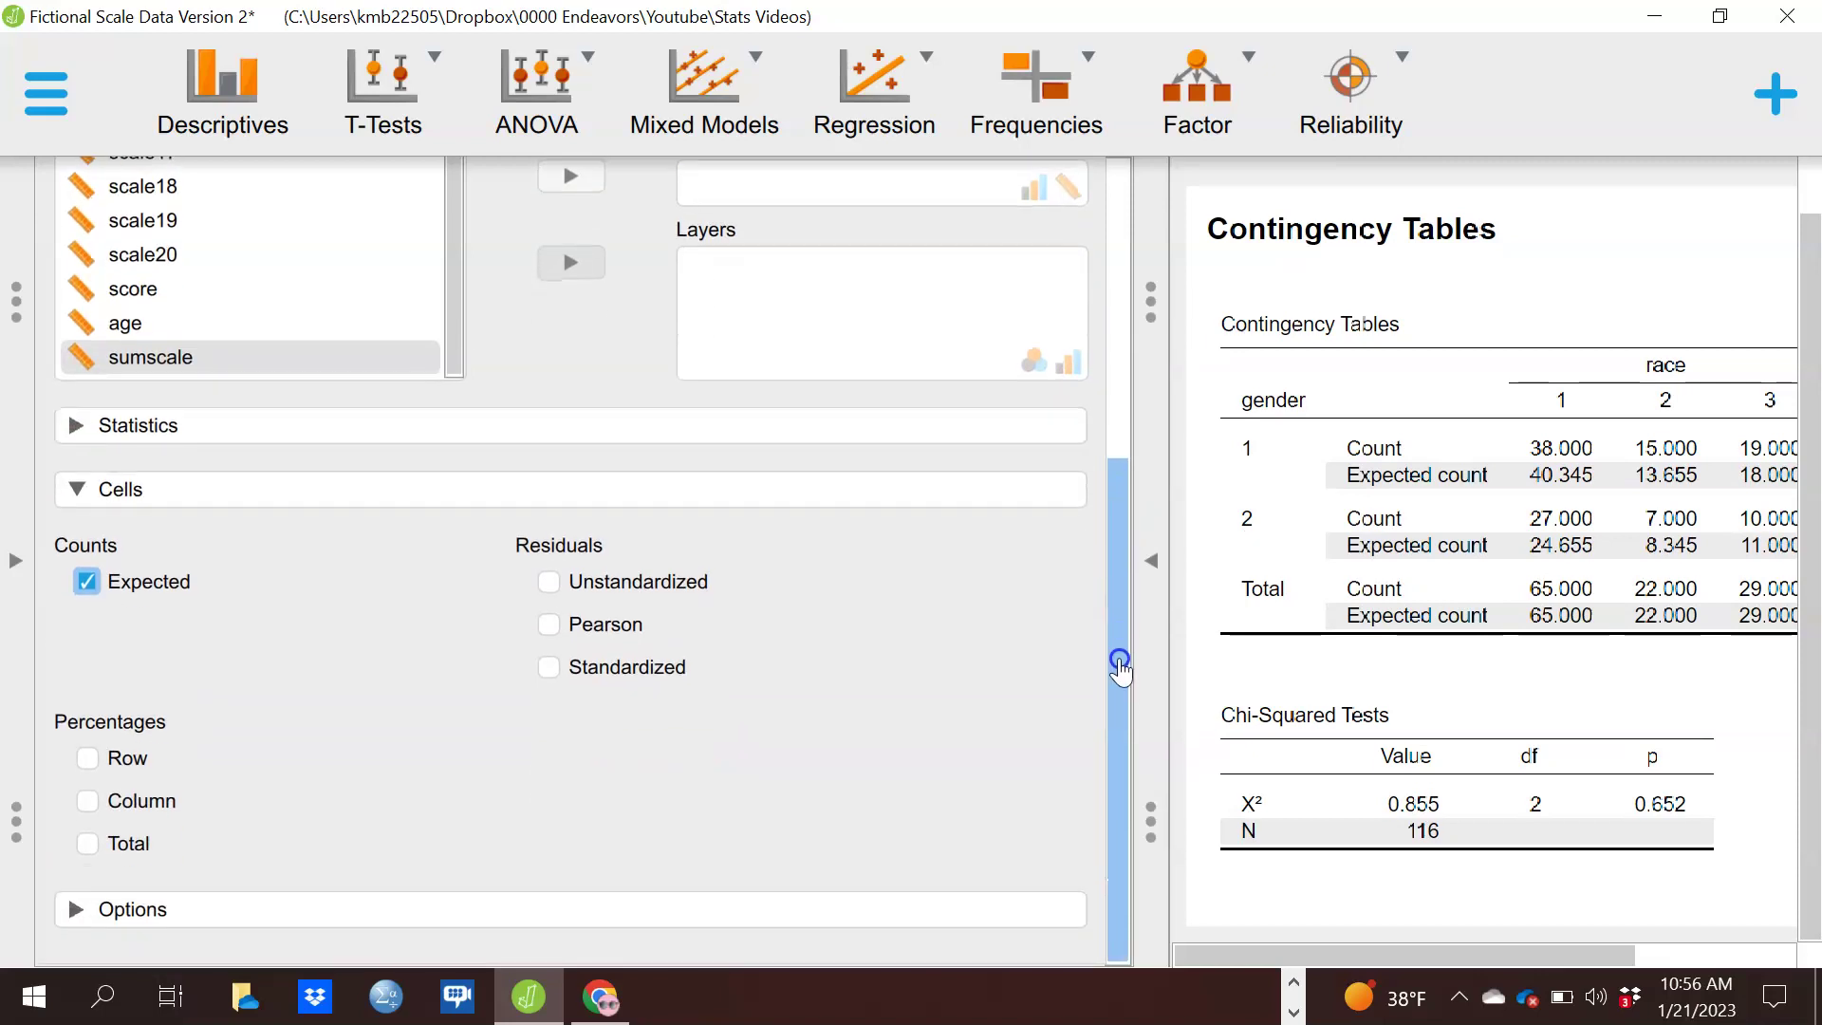
Enable row percentages under Cells and view the results full-width.
click(86, 759)
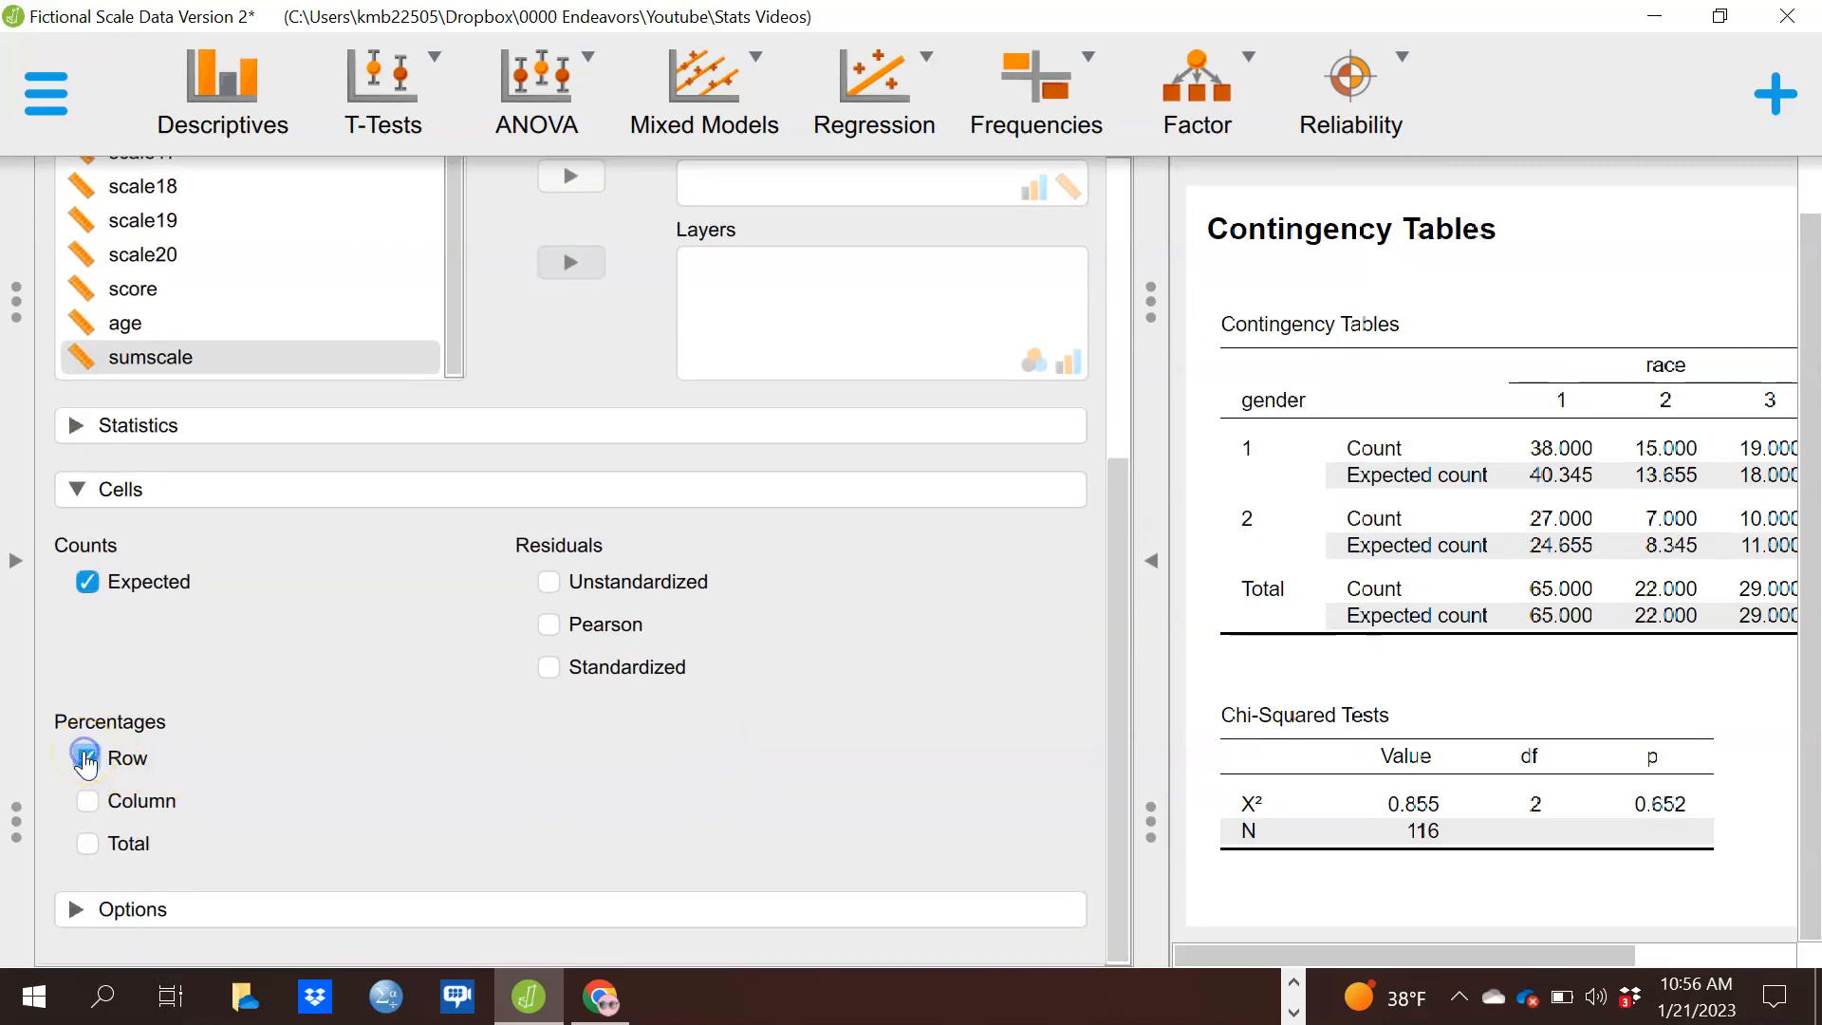
mouse_move(1424, 598)
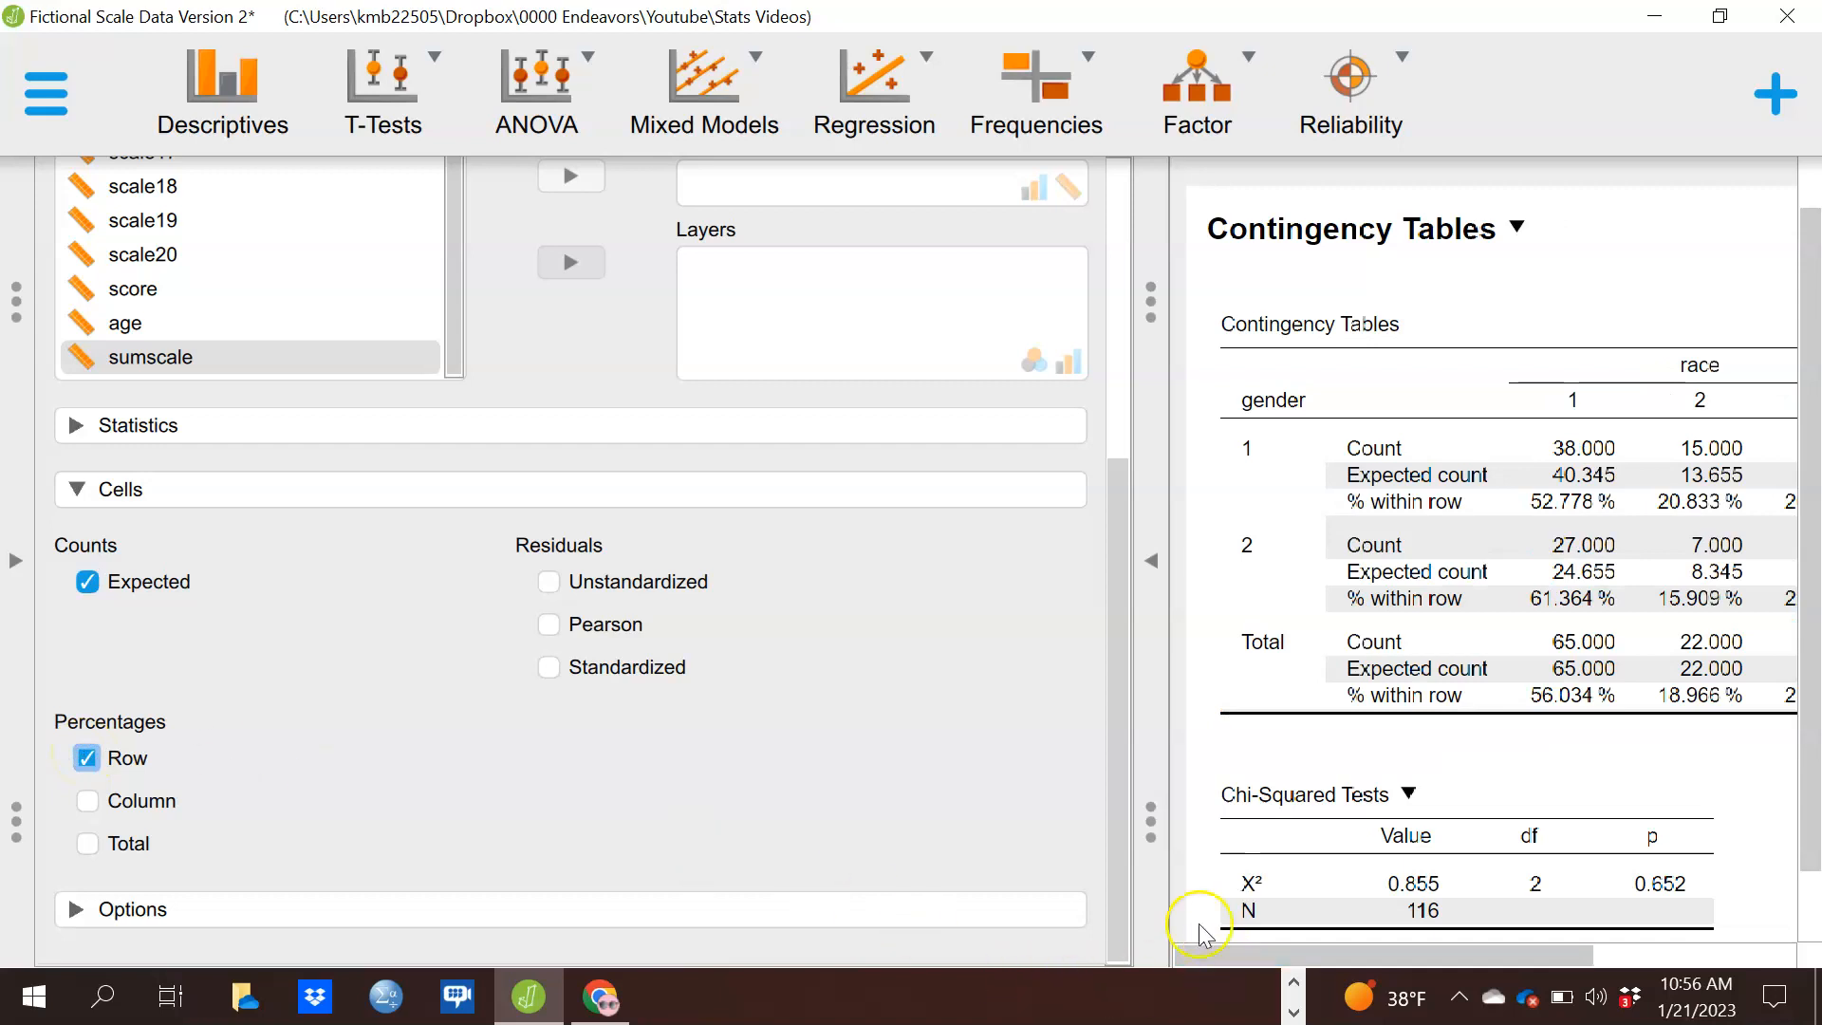
click(1150, 555)
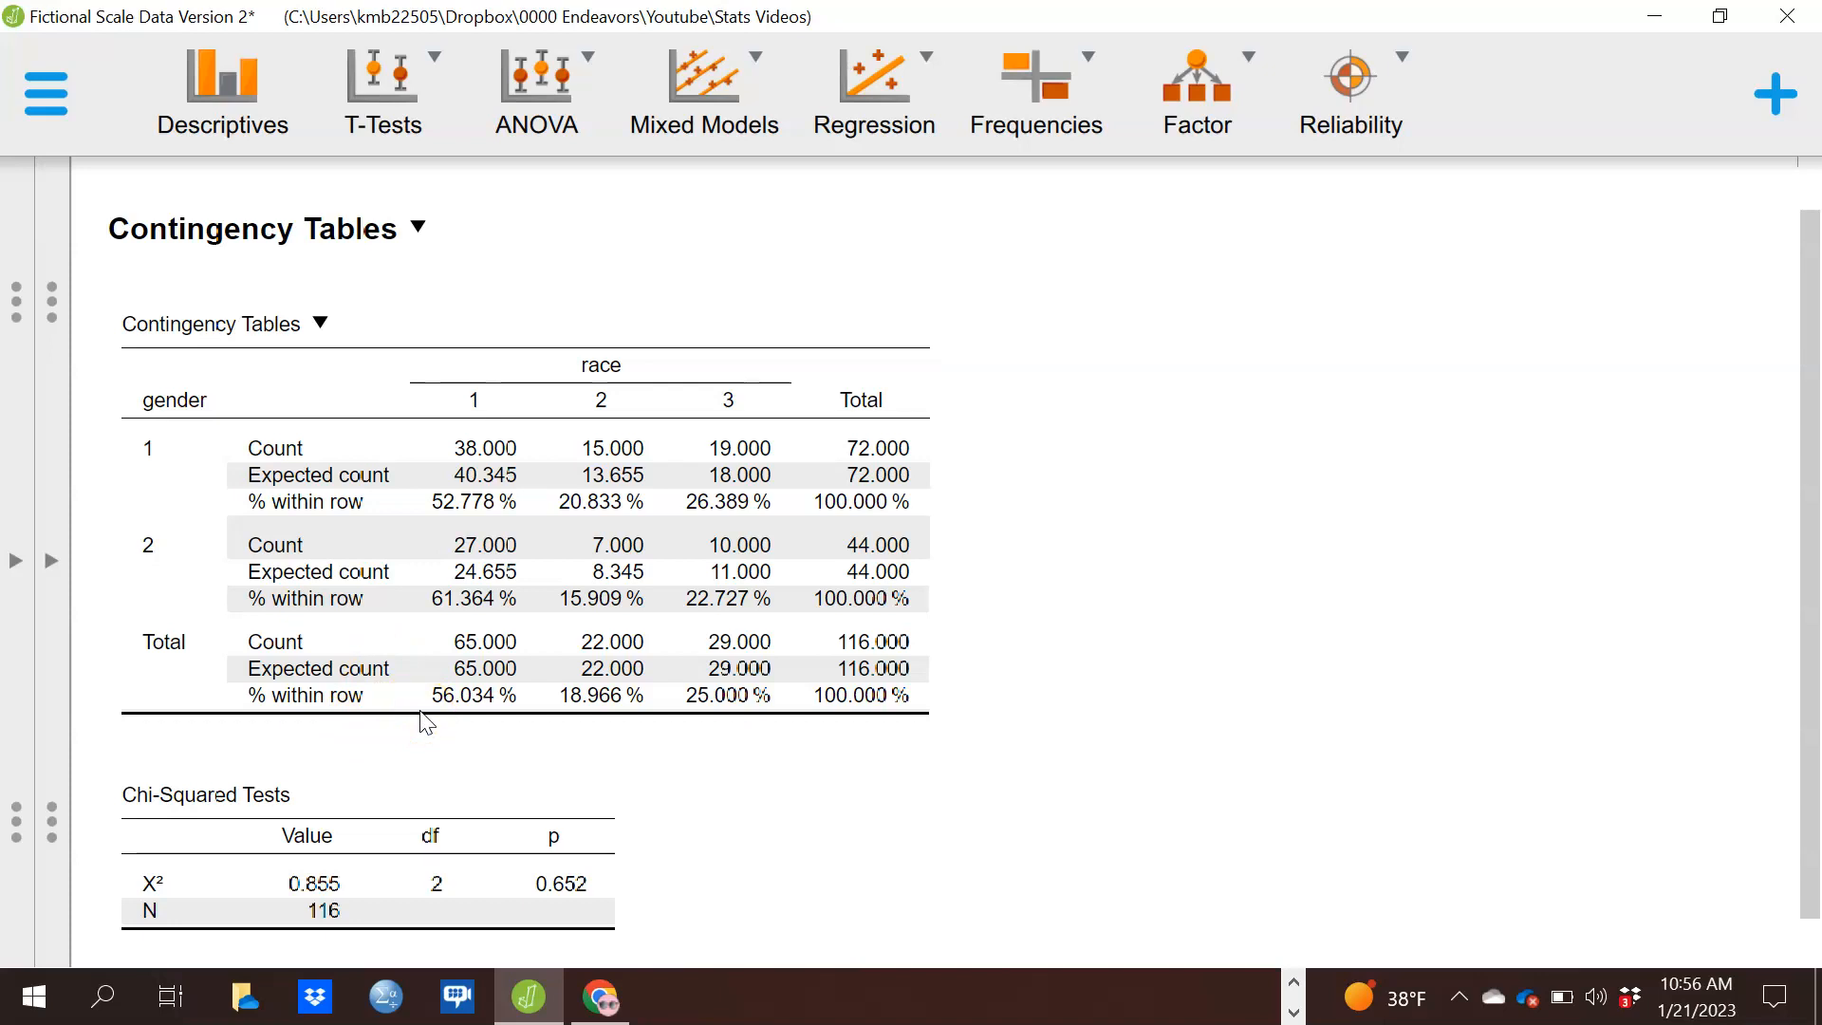
click(52, 559)
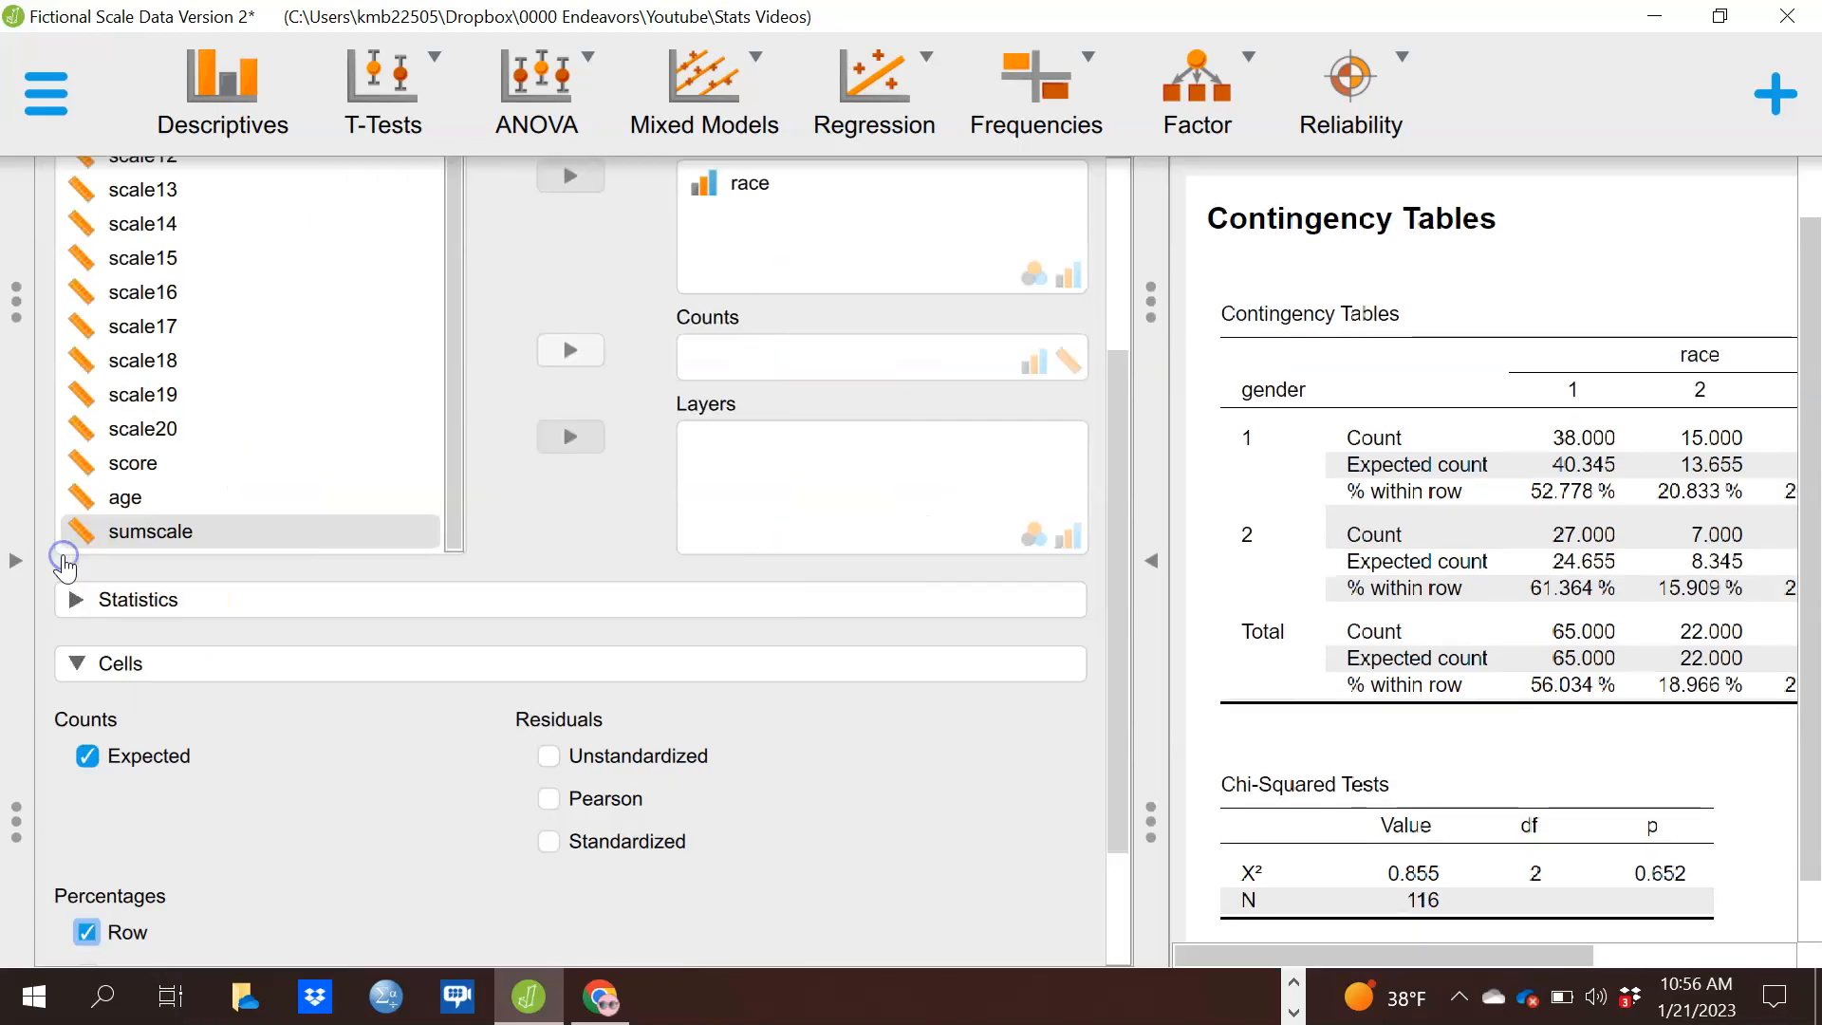
drag(1111, 570, 1107, 727)
click(590, 910)
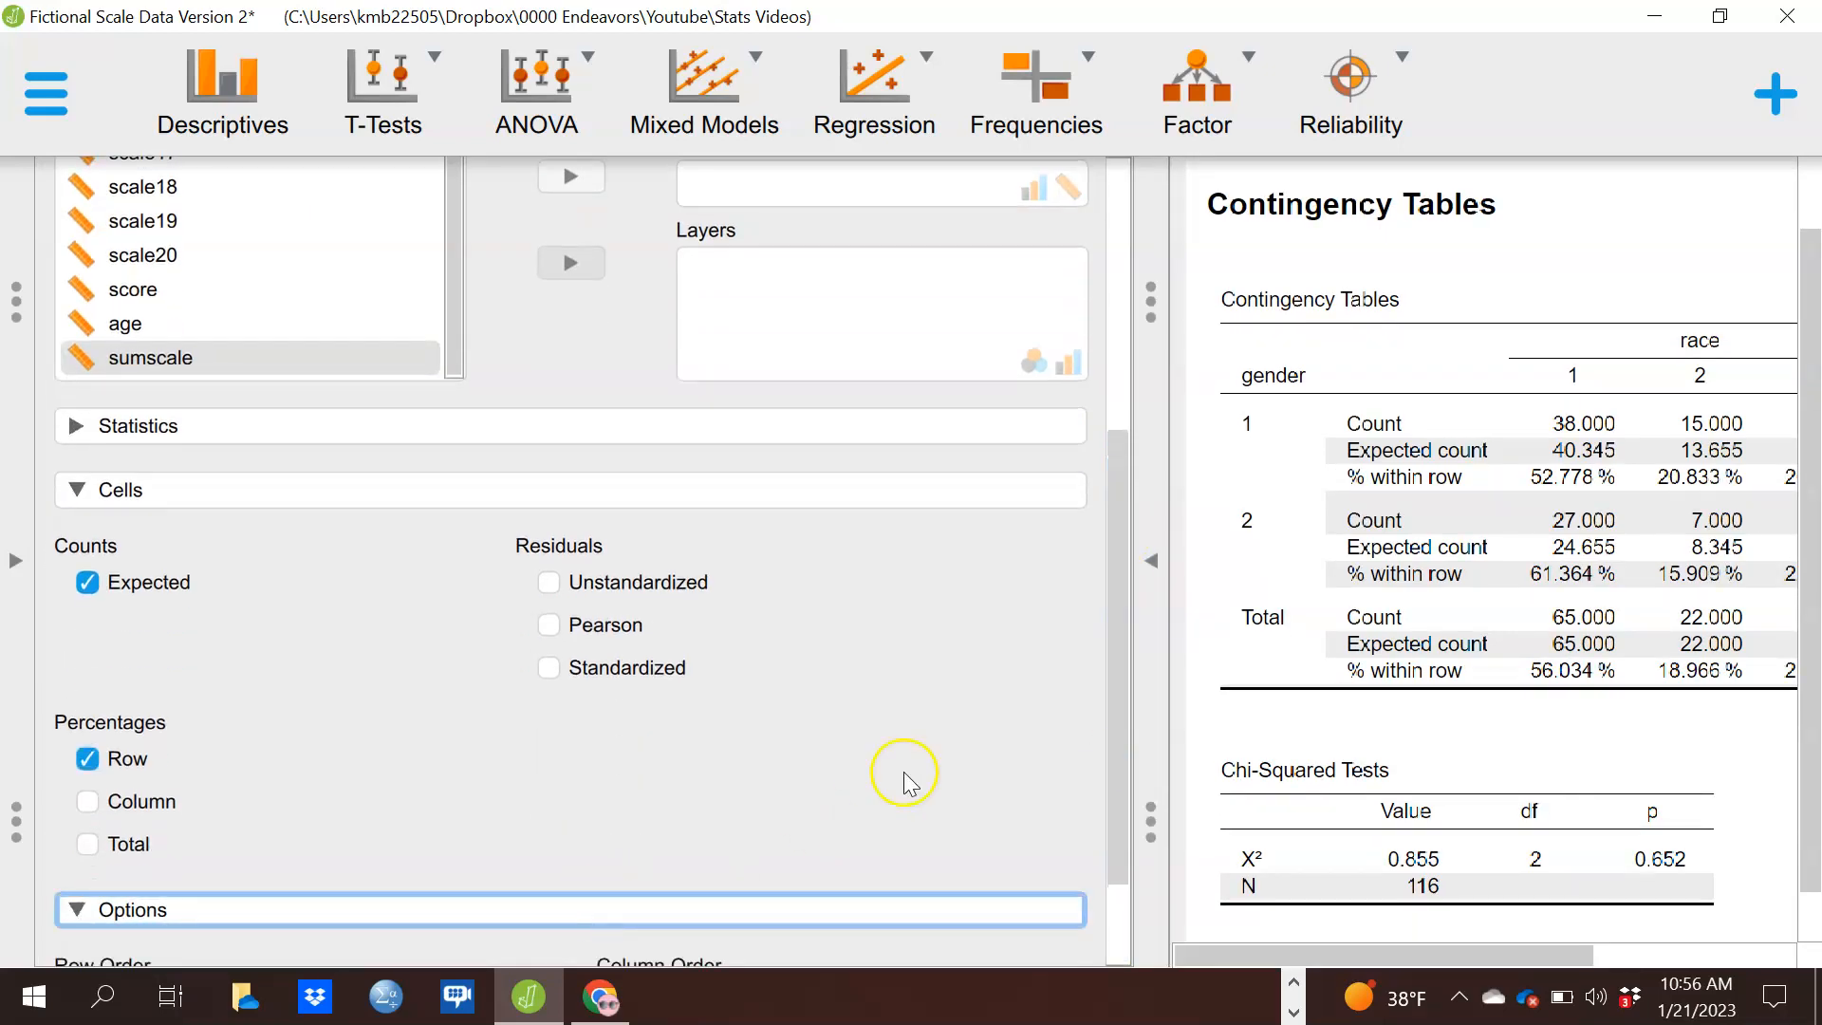
drag(1112, 566, 1111, 712)
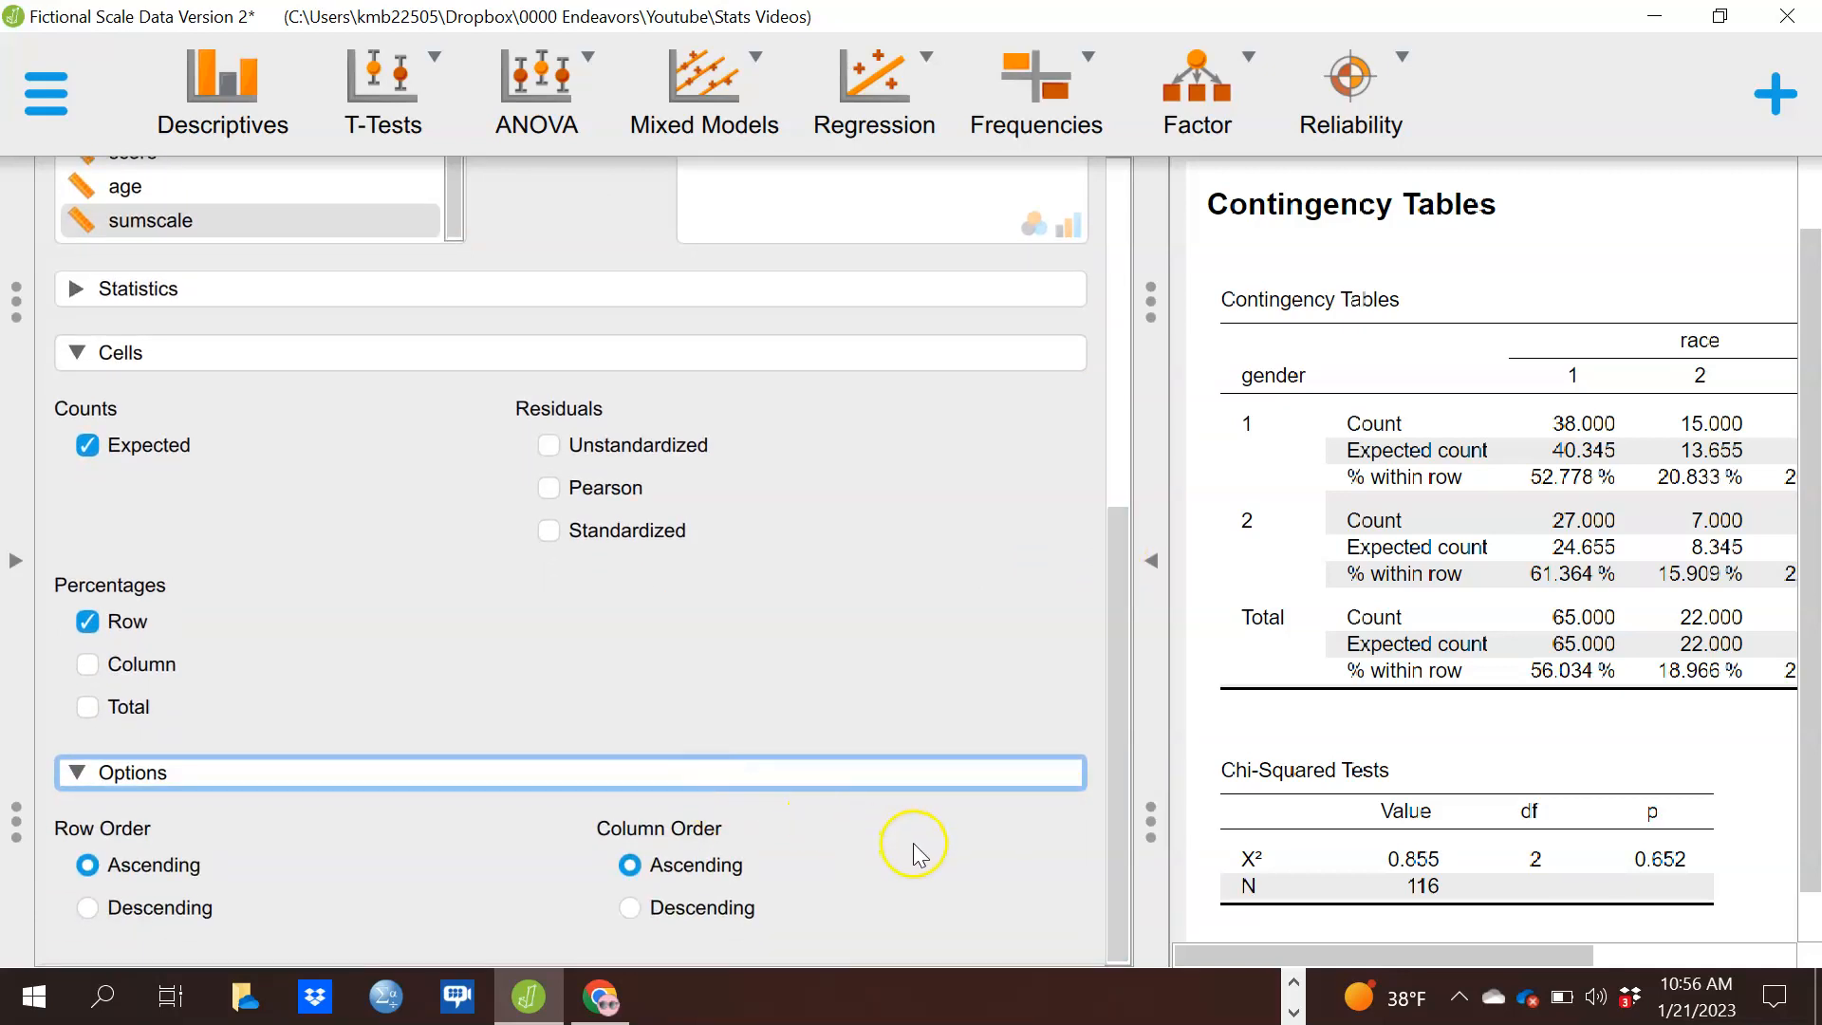
drag(1121, 791, 1112, 410)
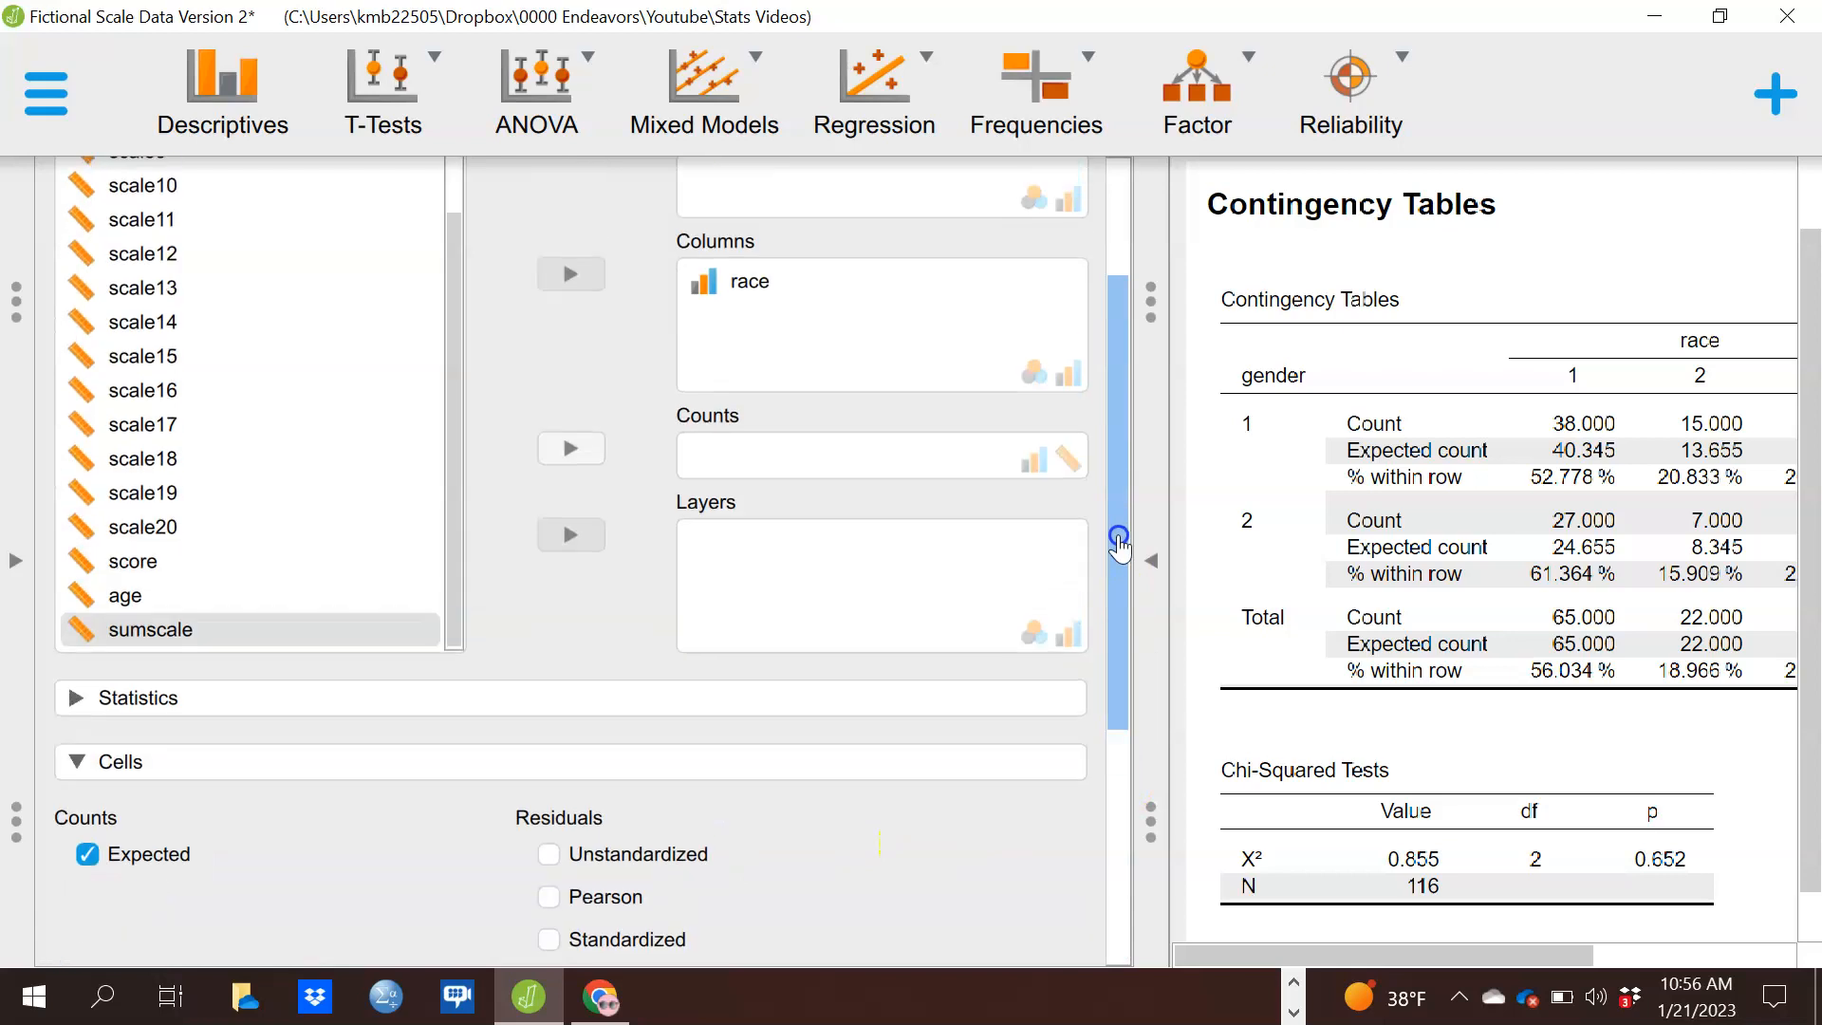